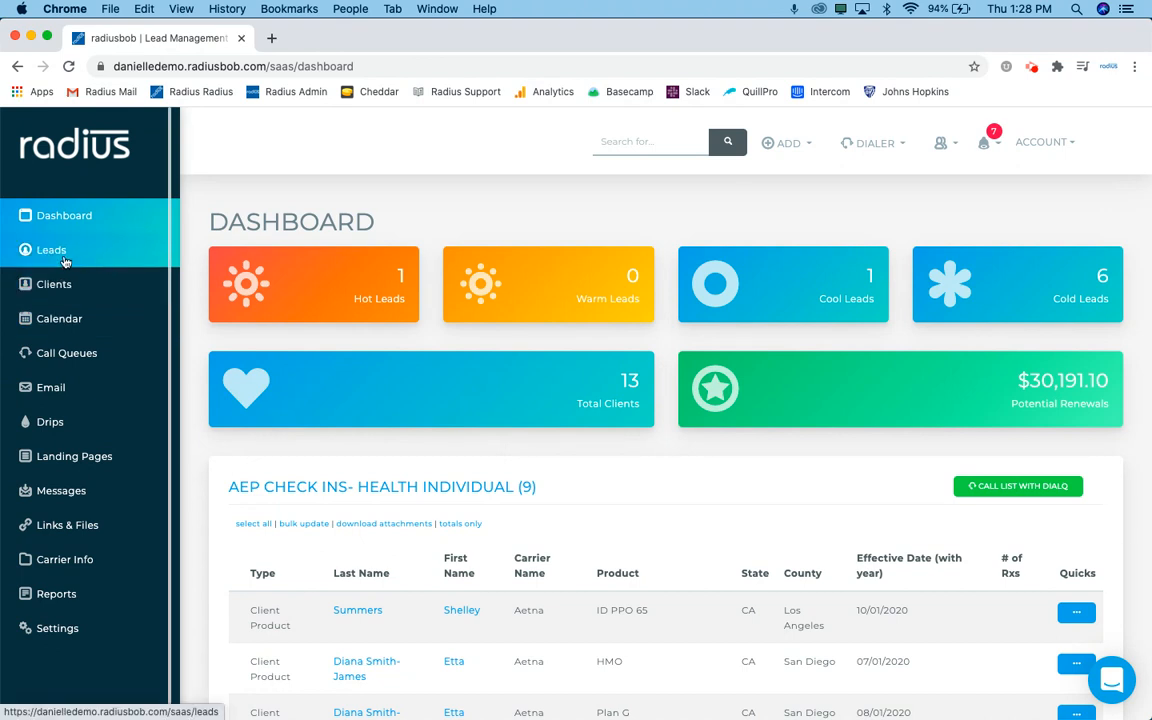
Go to the lead list and open its page for importing leads.
left_click(63, 260)
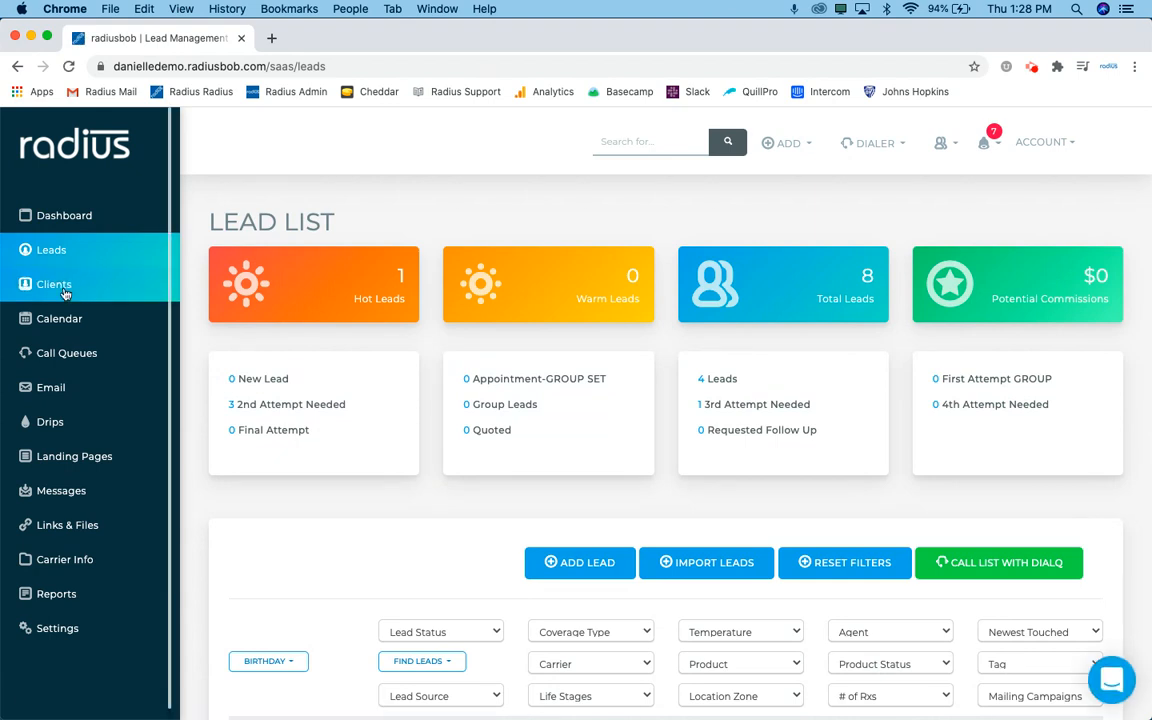
left_click(63, 287)
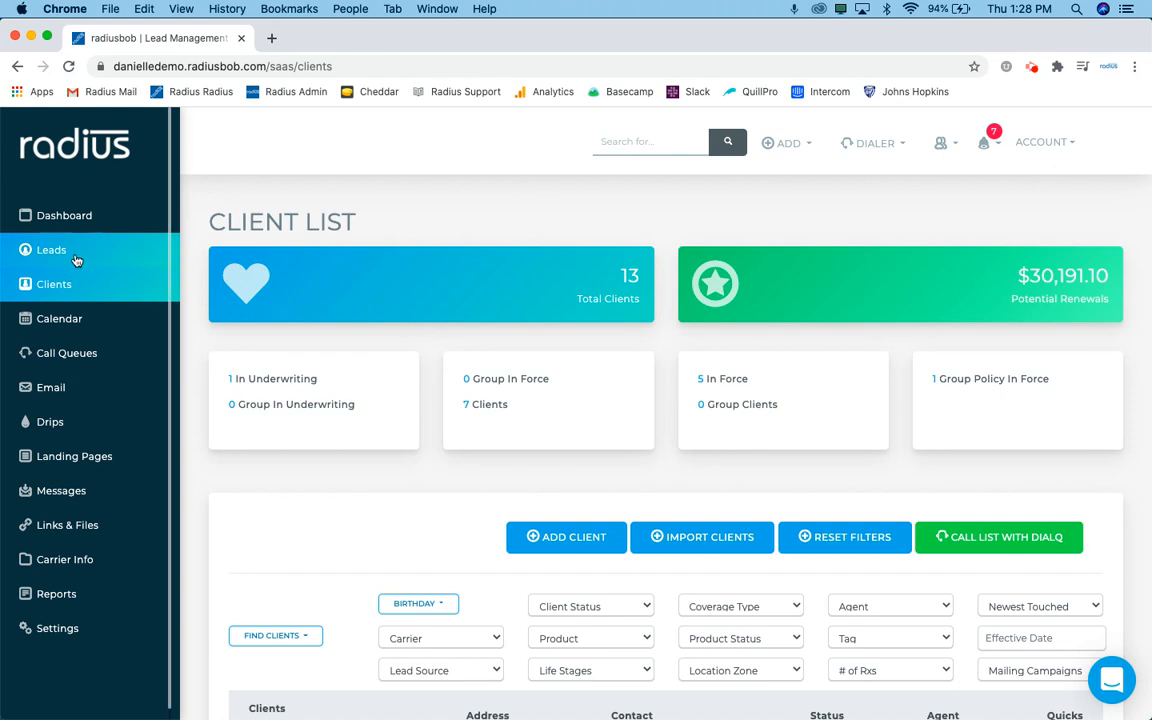
left_click(76, 254)
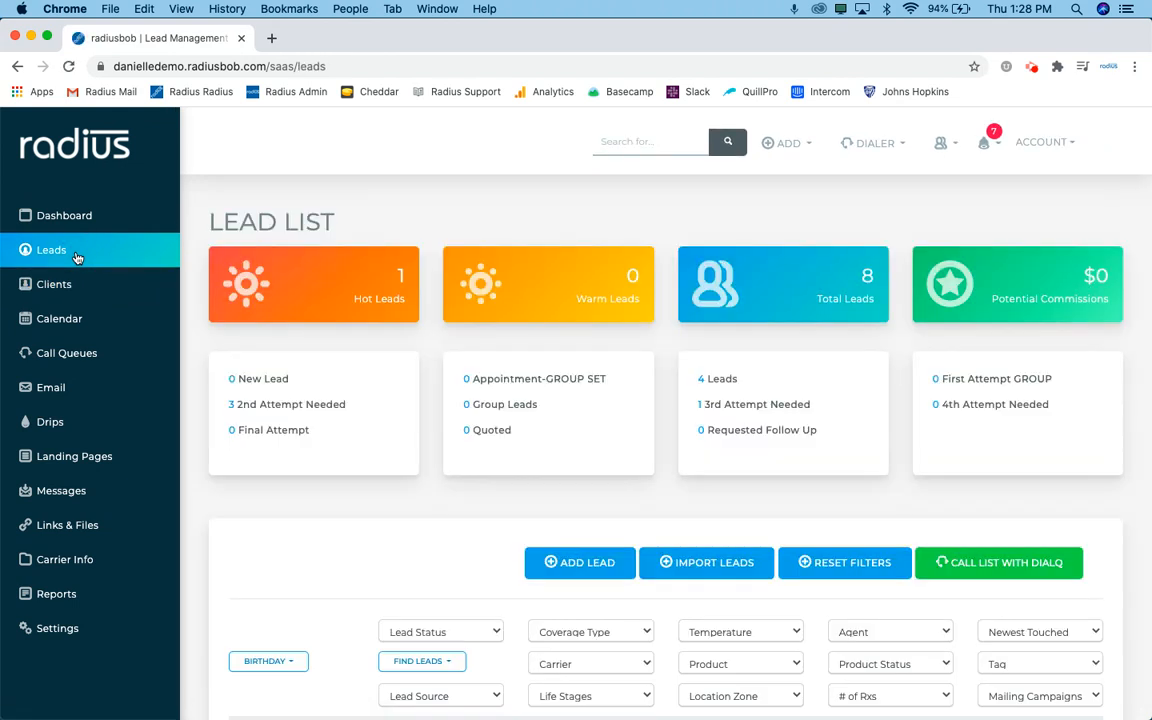
left_click(701, 563)
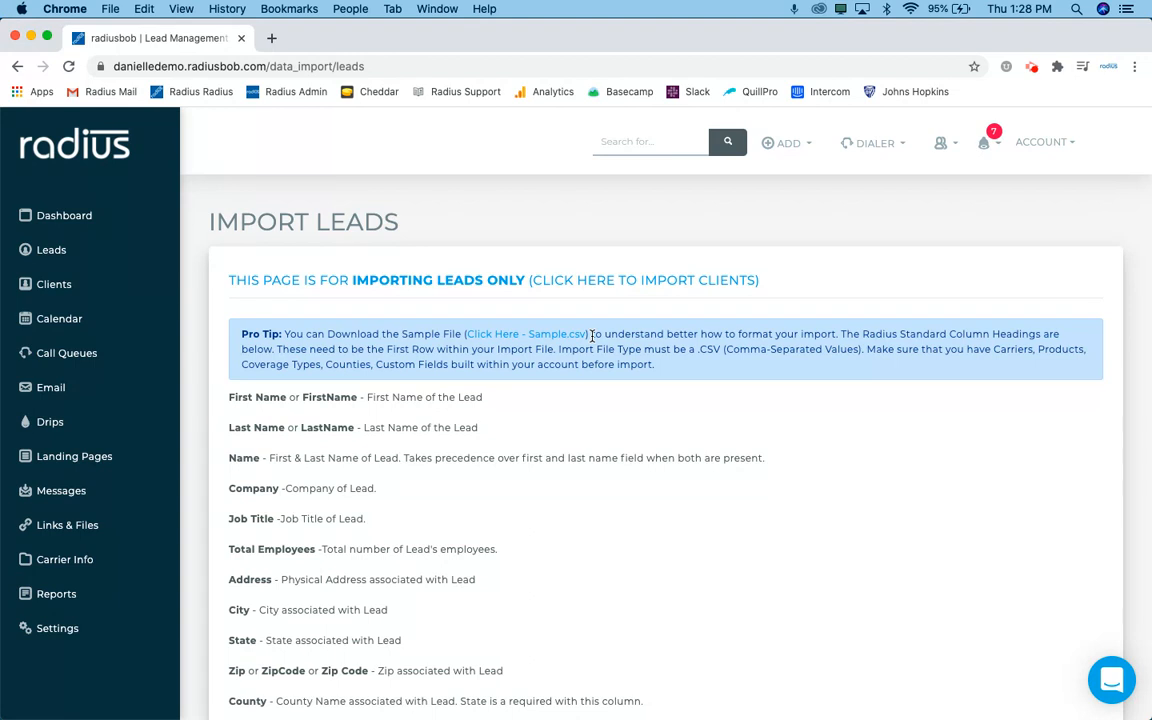
Review the sample file tip and the standard column headings on the lead import page, including the name and address fields.
left_click_drag(592, 337, 464, 336)
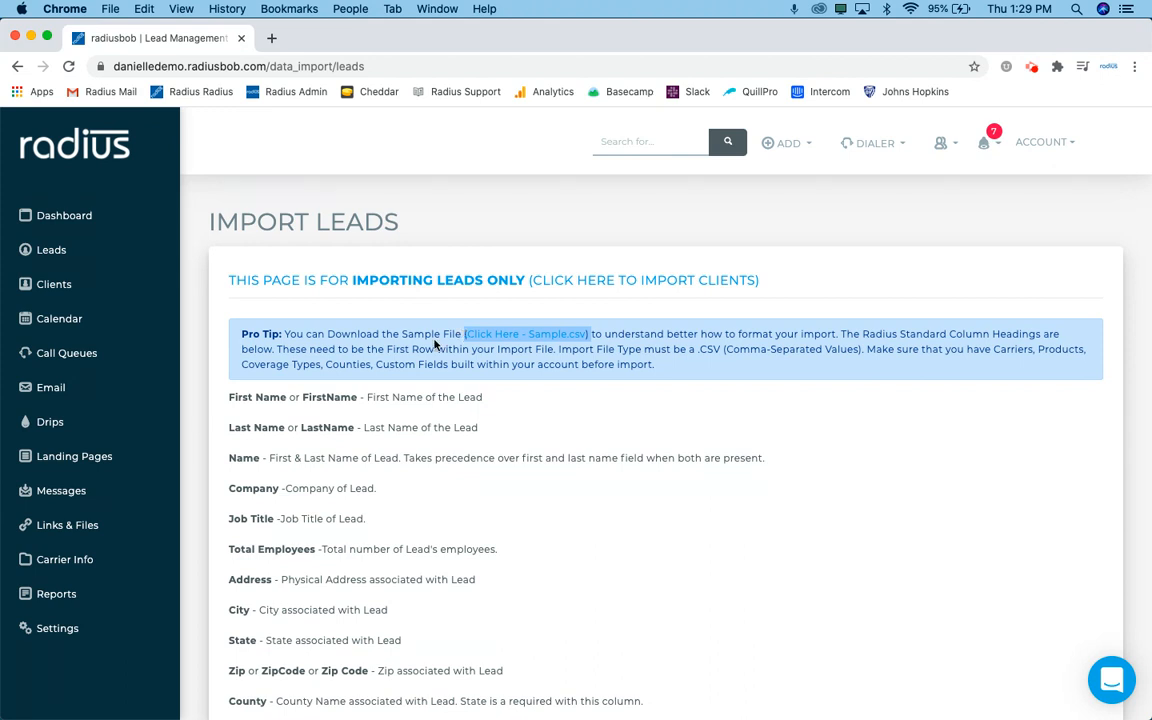
left_click(391, 348)
scroll(391, 348, "down", 5)
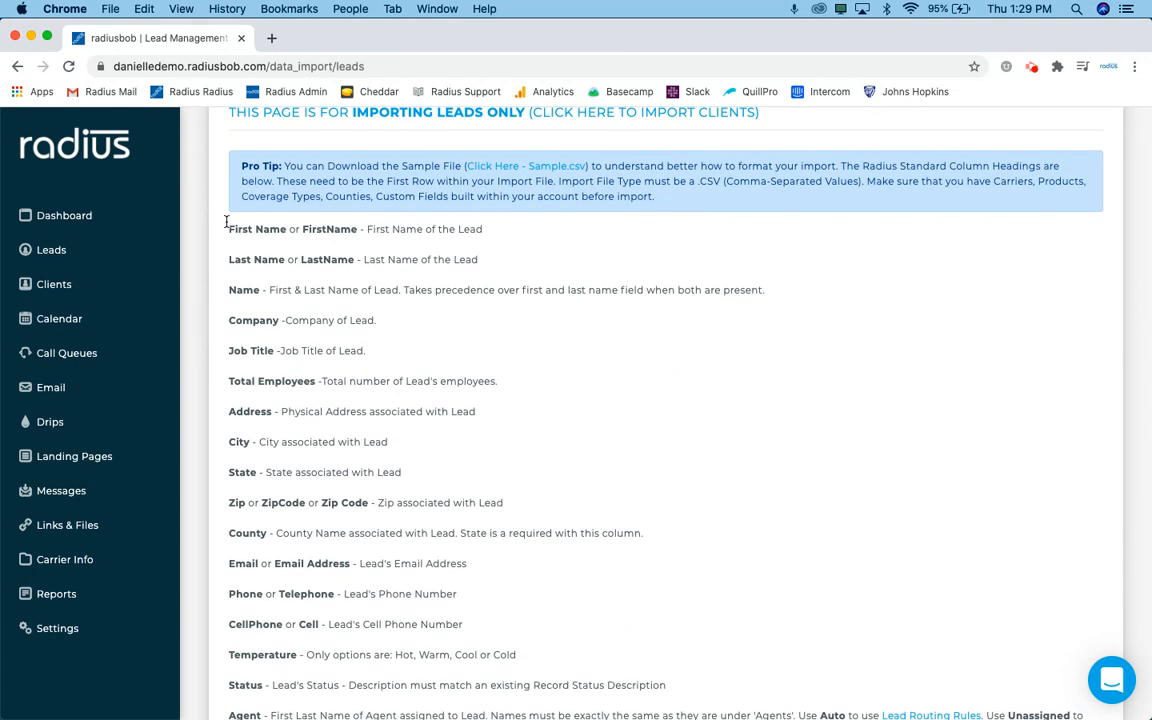
left_click_drag(226, 229, 301, 545)
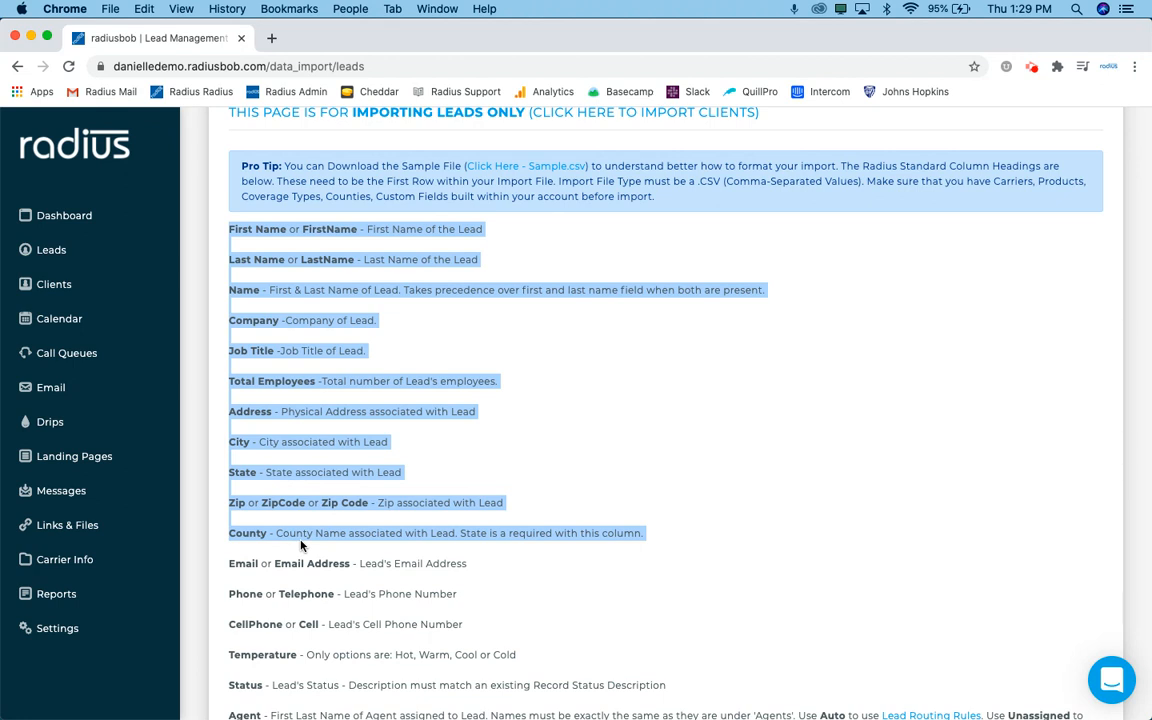
left_click(466, 352)
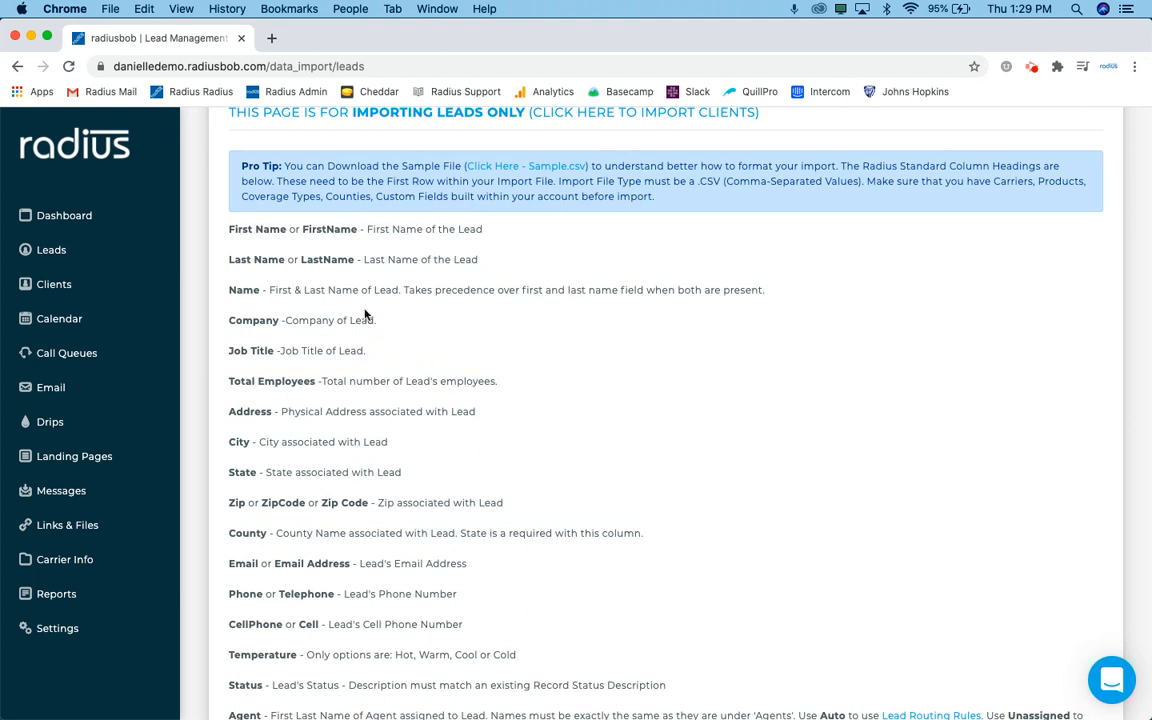
left_click_drag(229, 259, 285, 261)
left_click_drag(229, 290, 259, 291)
Switch to the radius_sample_import_leads workbook in Excel and examine the contact and address headings in row 1.
key("super+Tab")
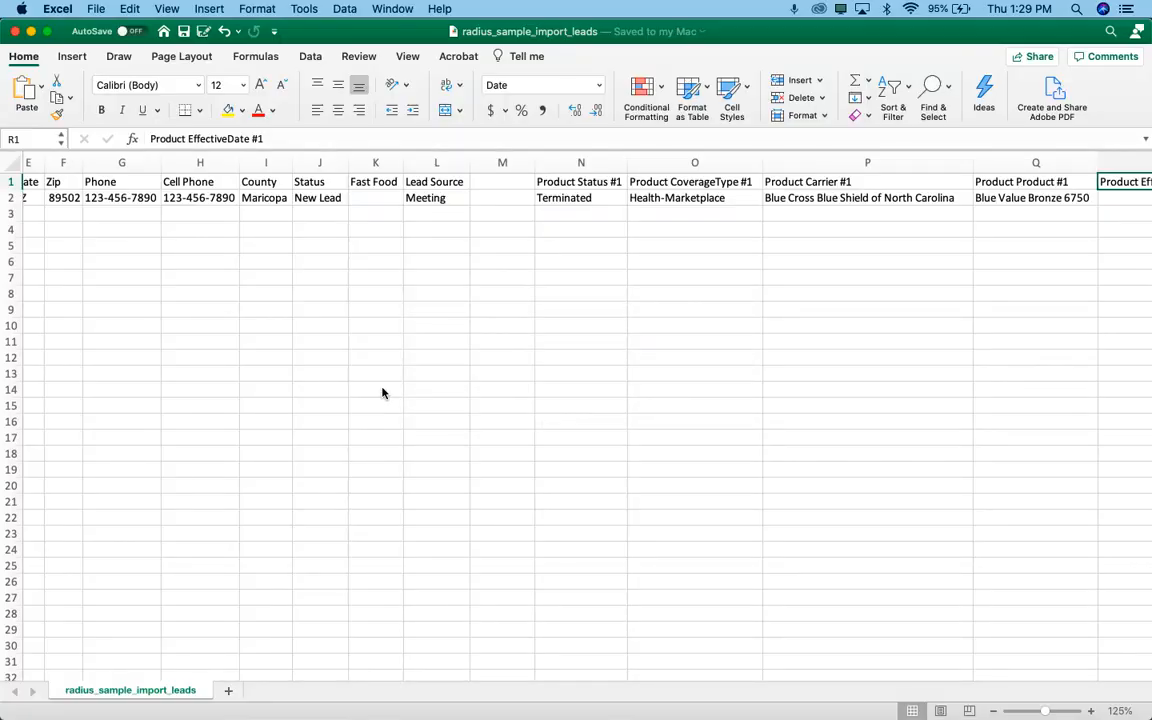
scroll(382, 393, "left", 10)
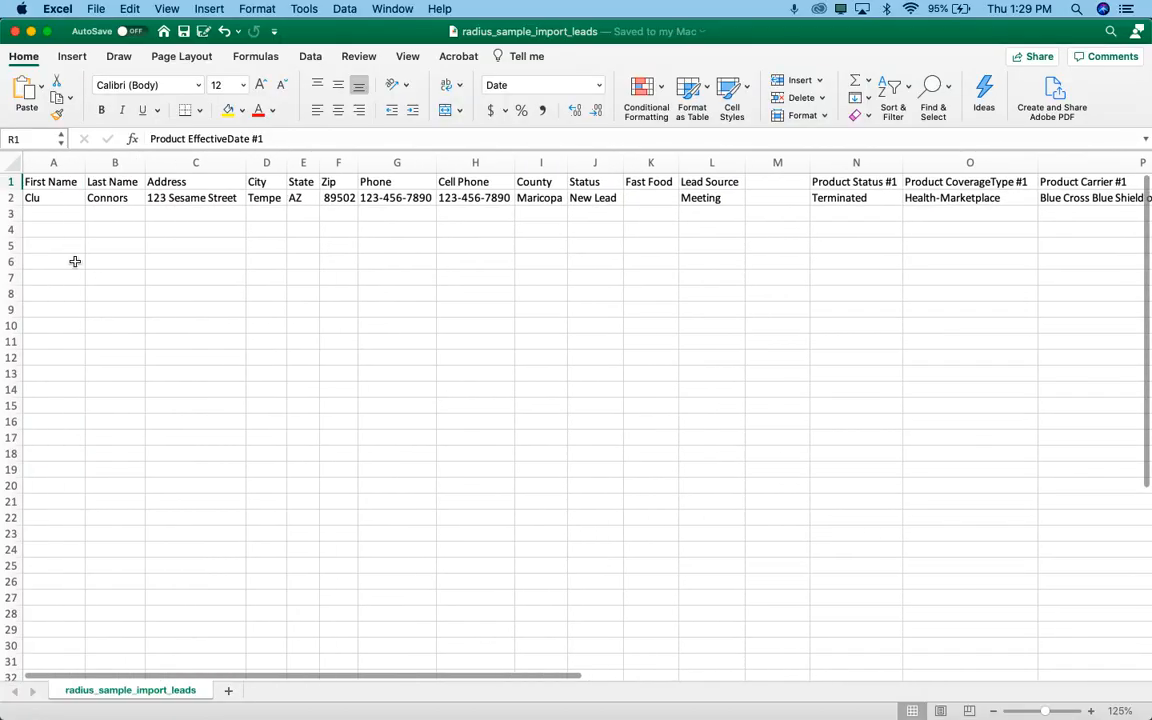
left_click(10, 183)
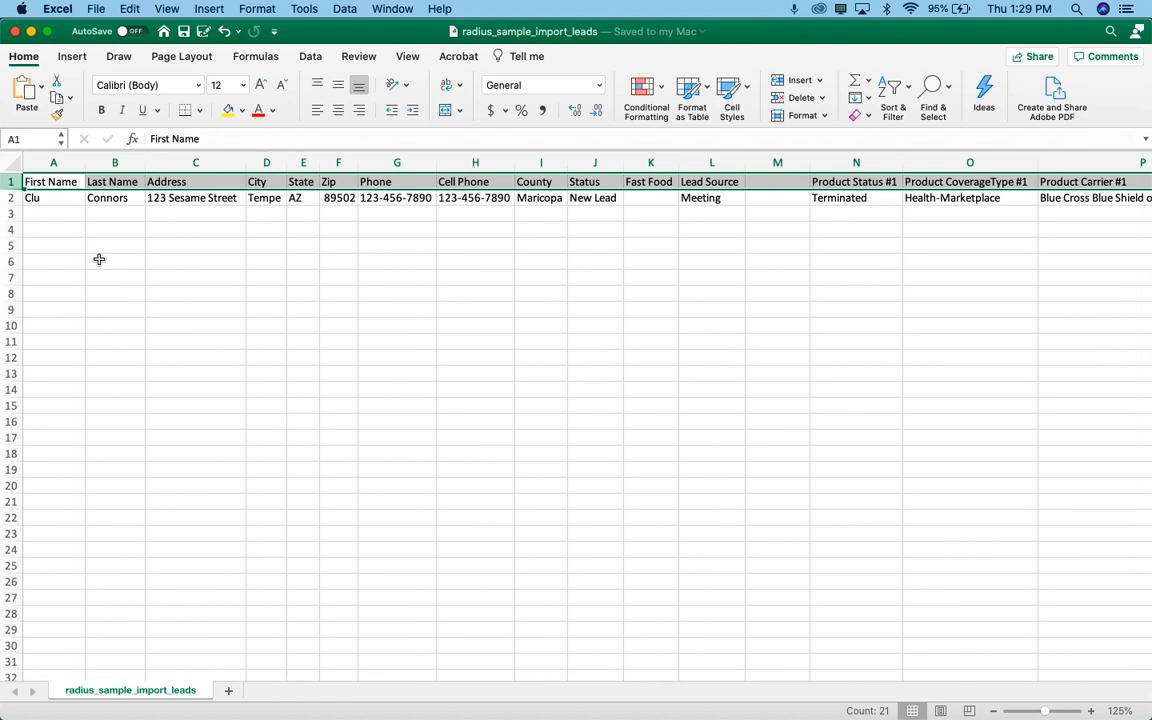
left_click(72, 183)
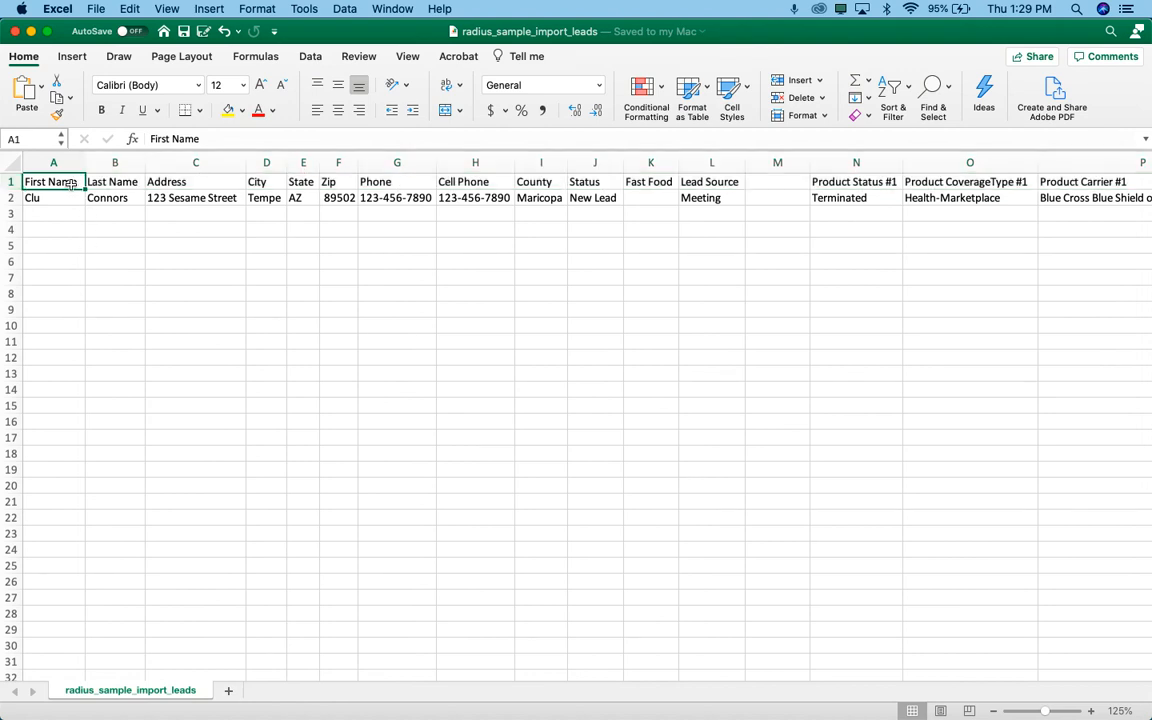
key("Right")
key("Right")
key("Right")
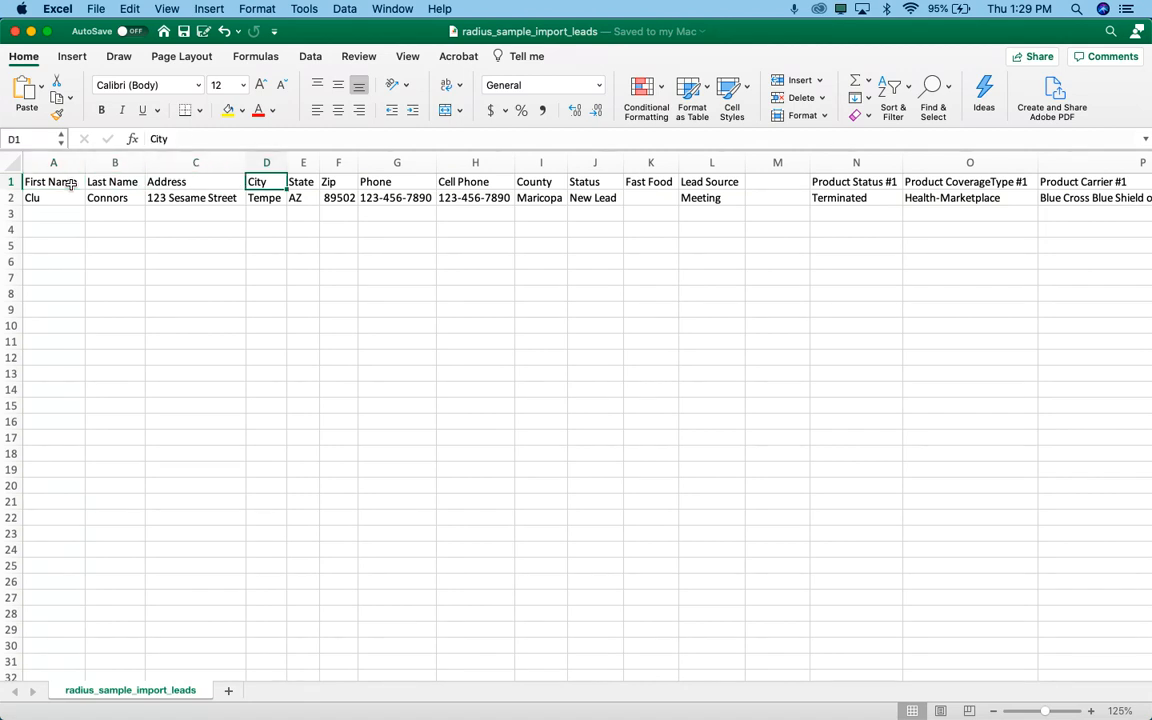
scroll(302, 261, "right", 5)
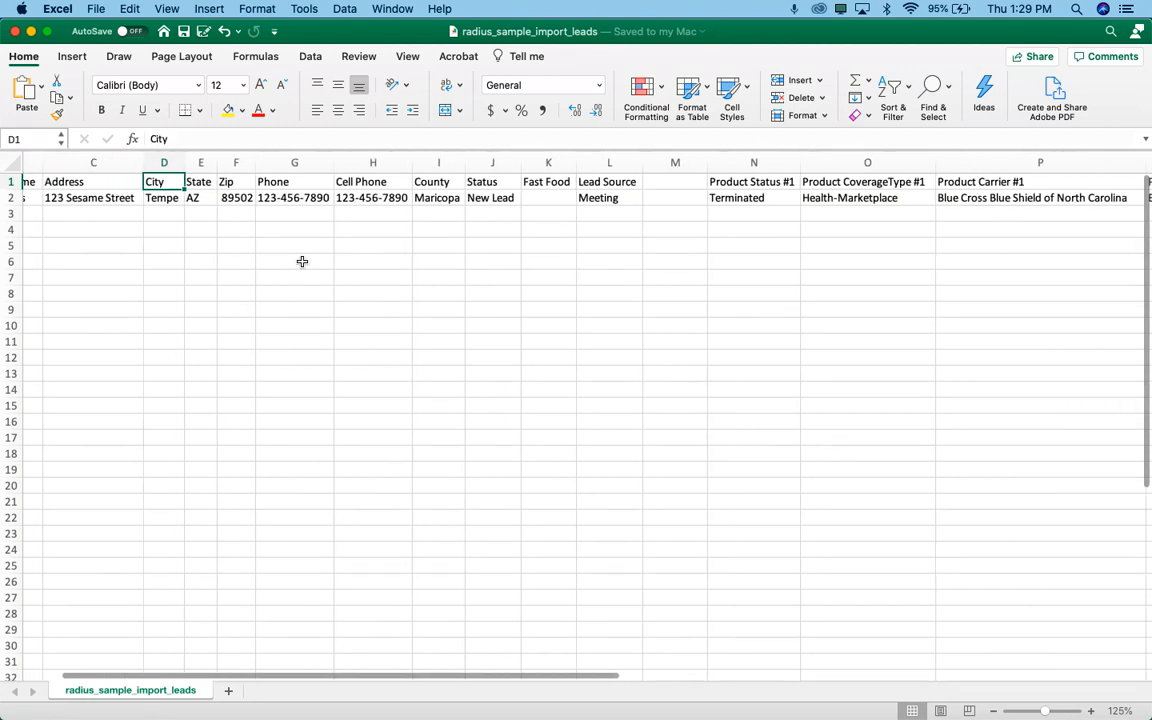
scroll(302, 261, "right", 1)
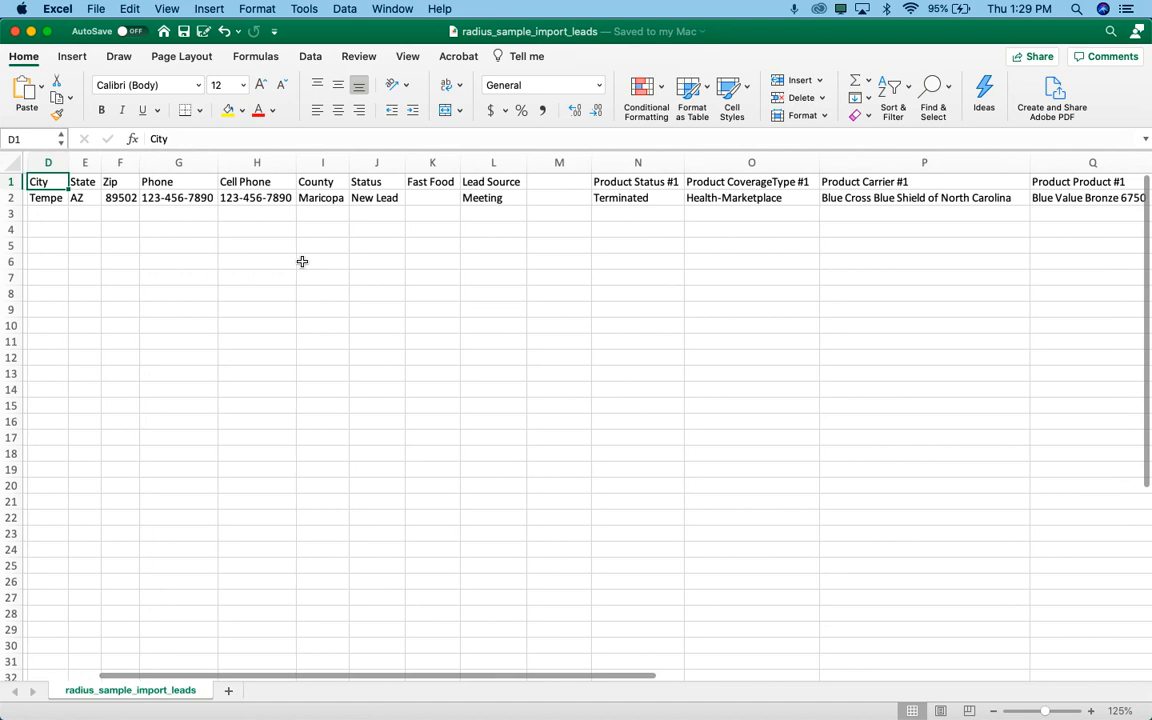
Examine the County, Status, Fast Food and Lead Source headings and their sample values in row 2.
left_click(339, 184)
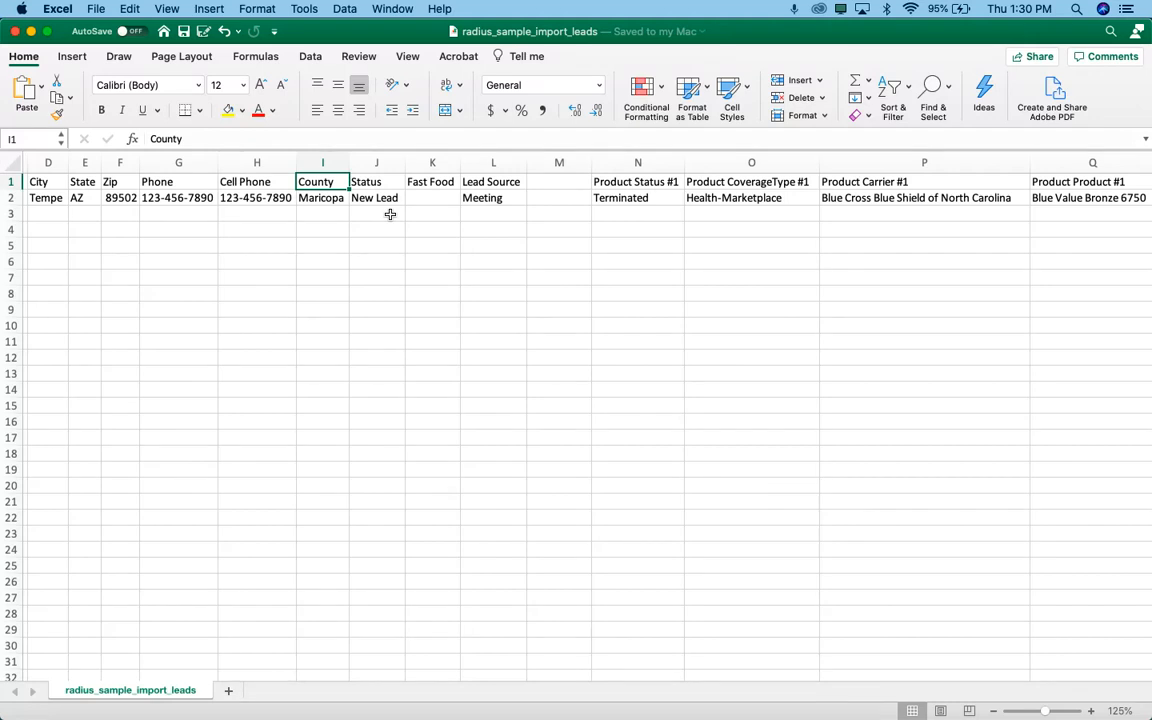
key("Down")
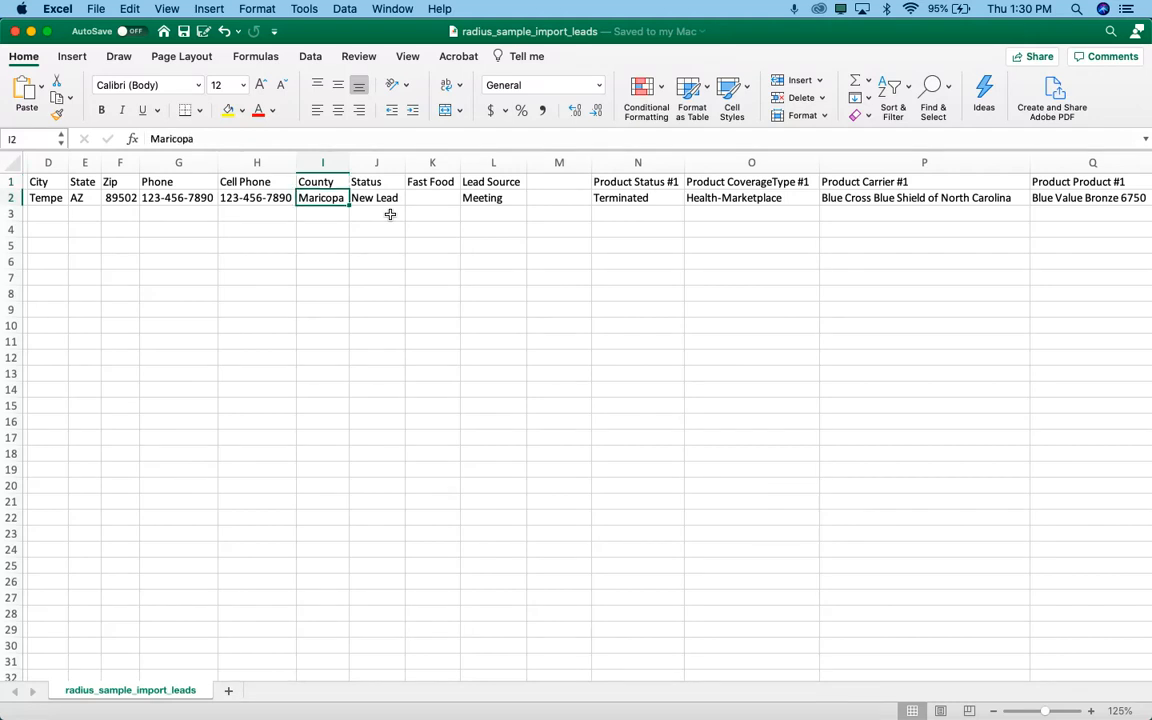
key("Right")
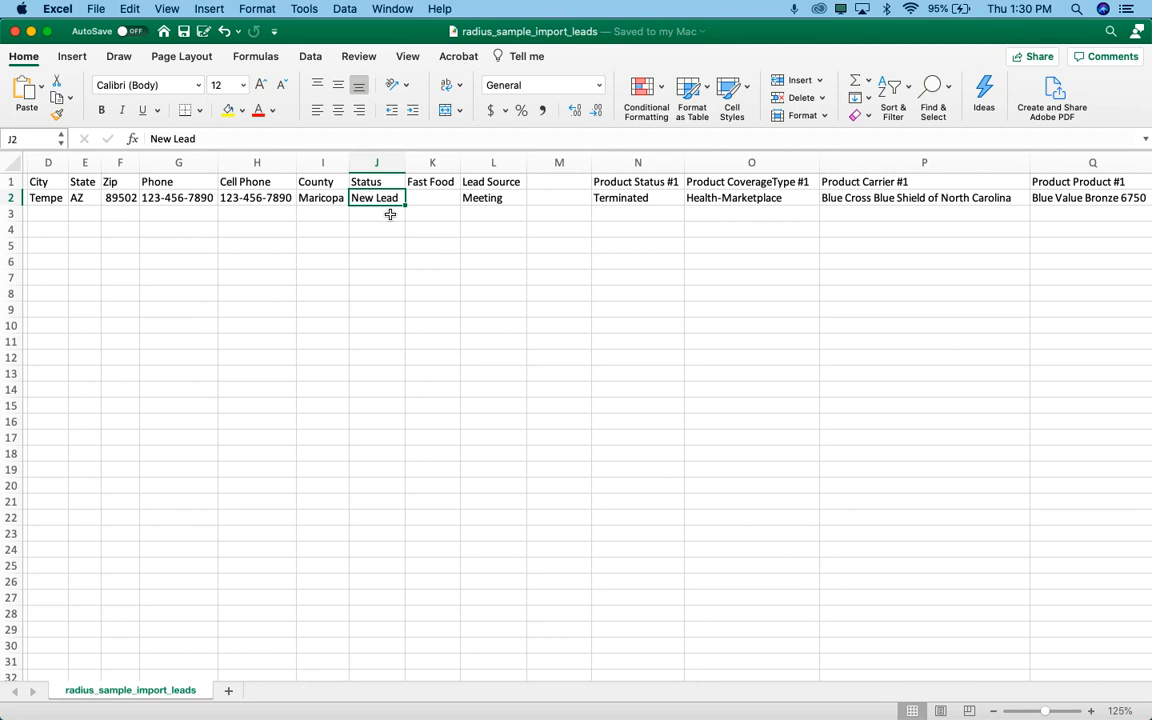
key("Right")
key("Up")
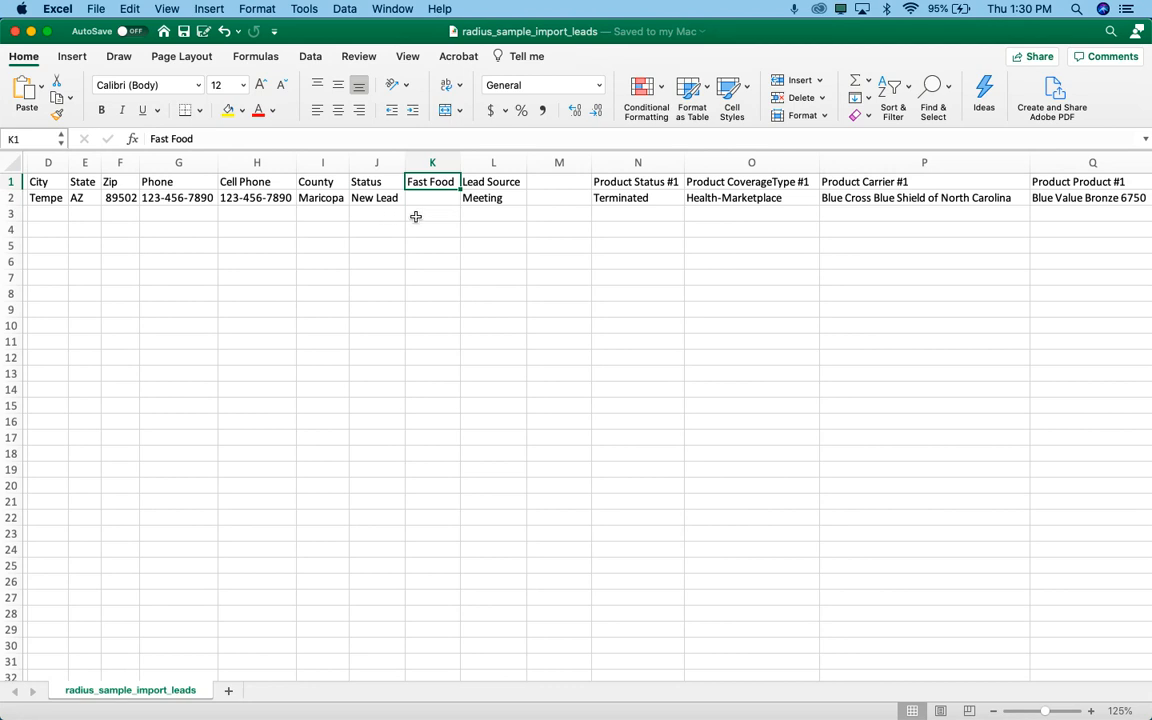
key("Right")
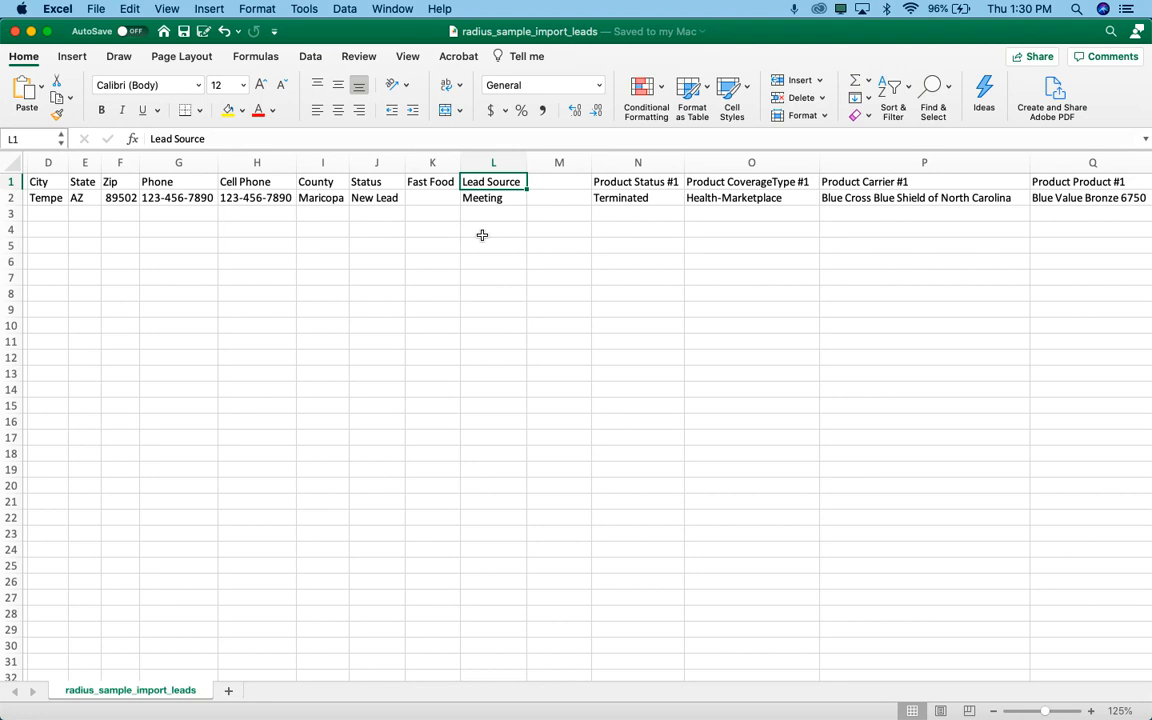
key("Down")
key("Left")
key("Right")
key("Right")
scroll(617, 311, "right", 5)
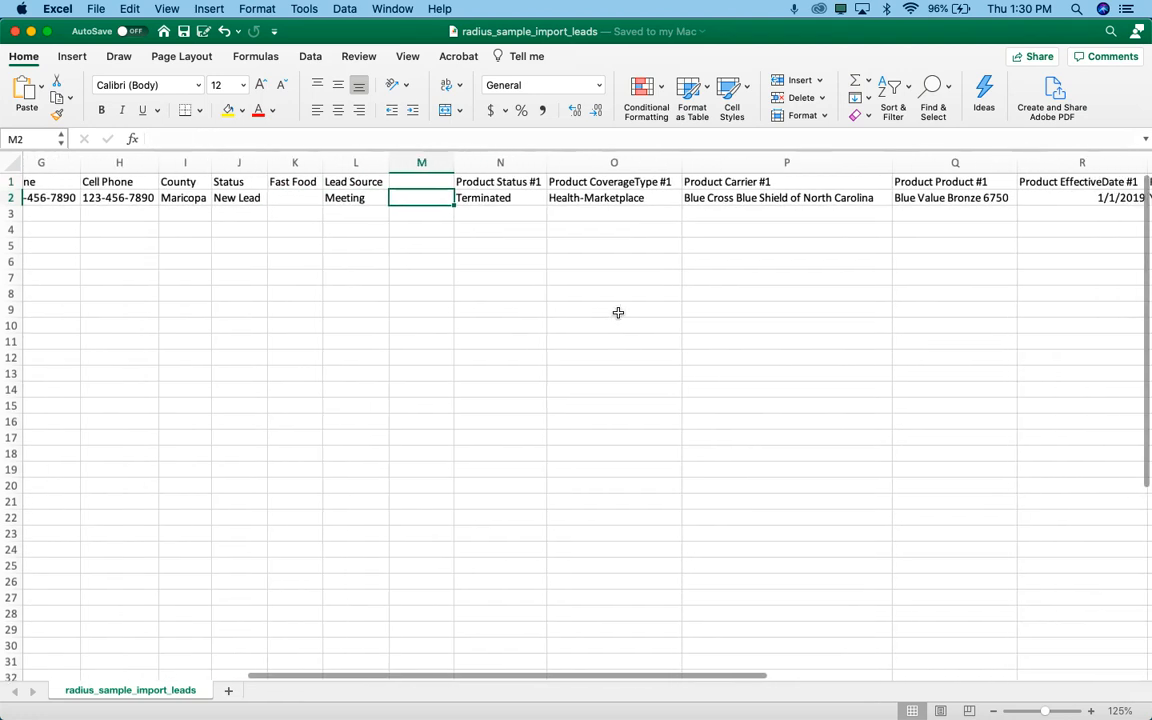
Switch back to the Import Leads page in Chrome and read the Products rules for naming product columns.
key("super+Tab")
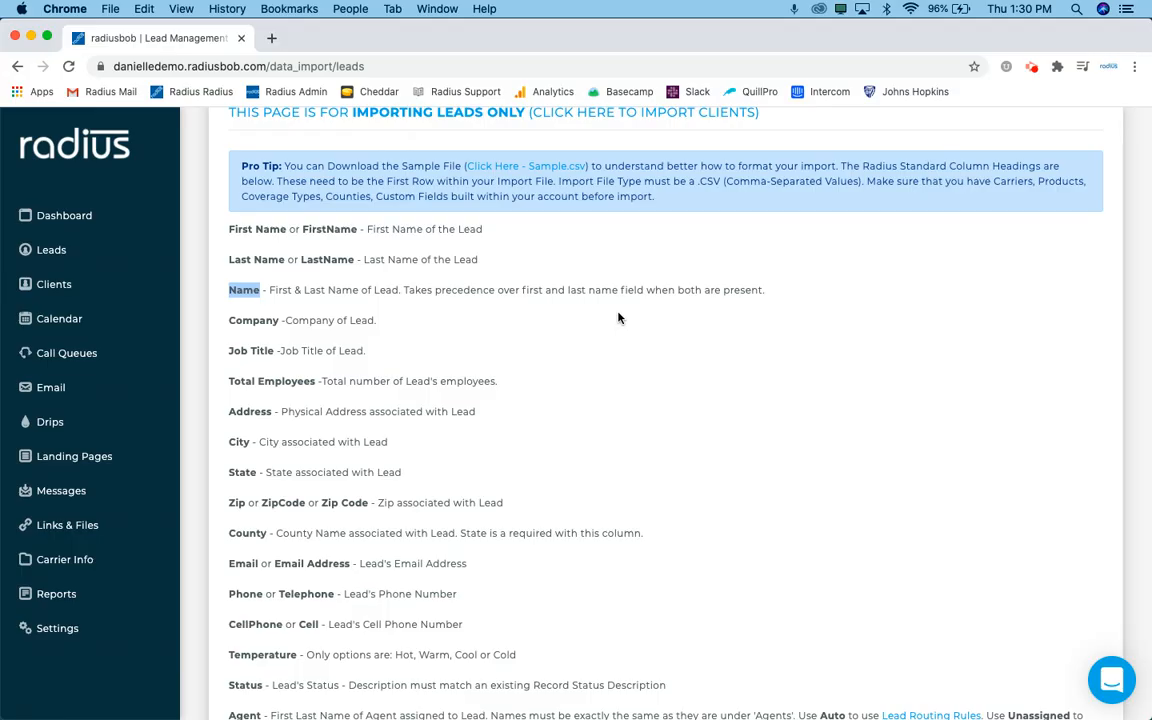
scroll(600, 449, "down", 10)
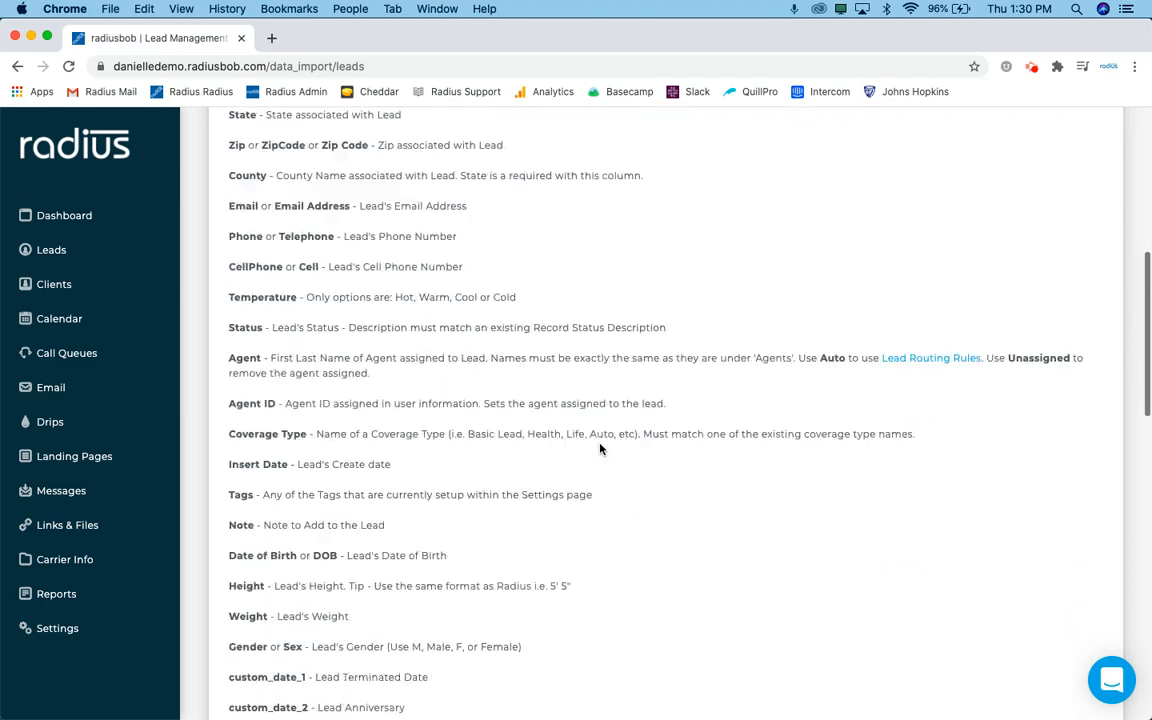
scroll(600, 449, "down", 4)
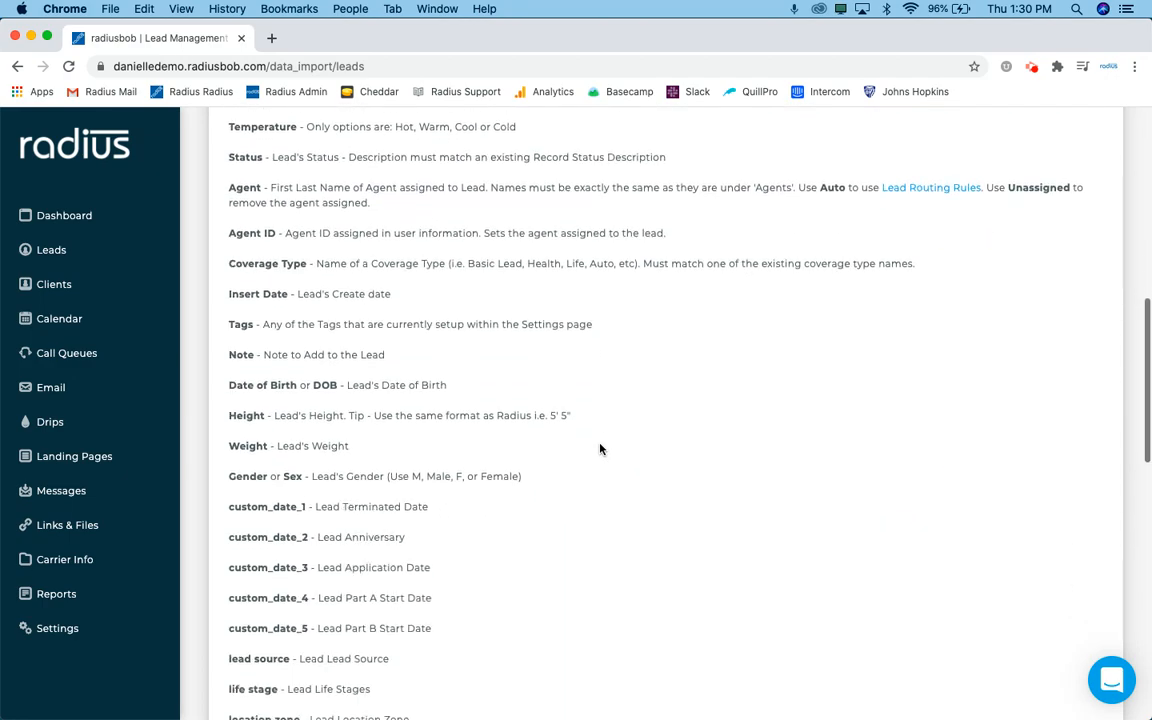
scroll(600, 449, "down", 9)
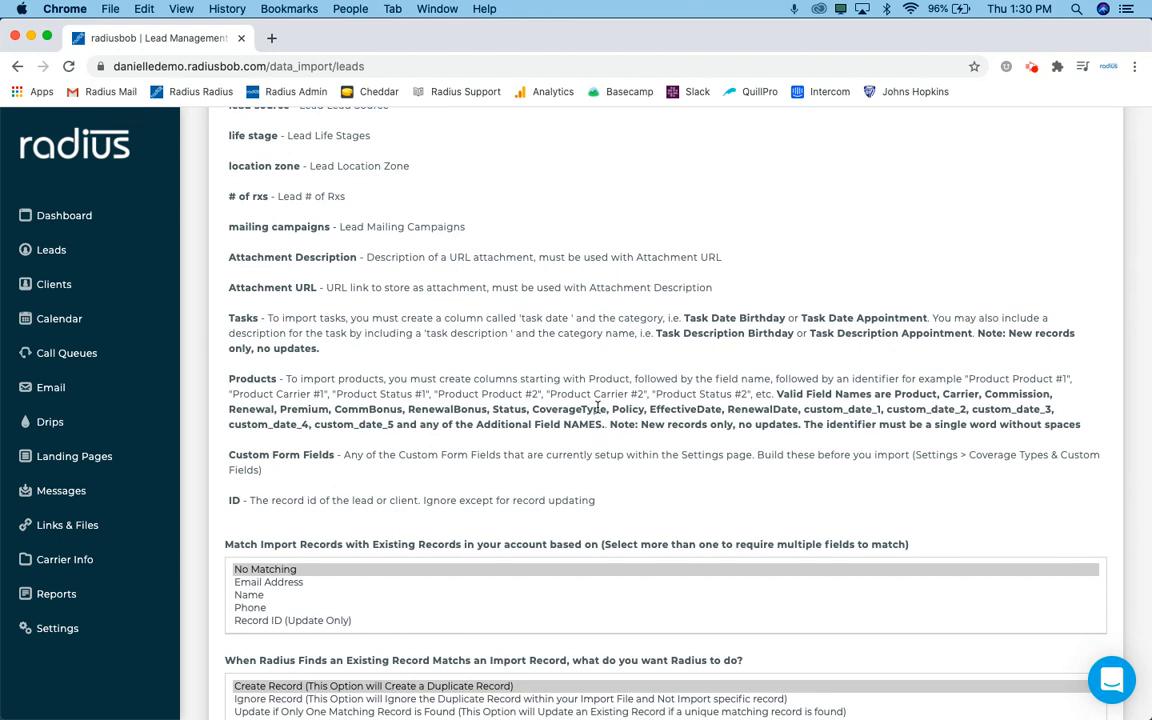
left_click_drag(229, 378, 1080, 424)
left_click(1079, 408)
left_click_drag(968, 379, 1066, 379)
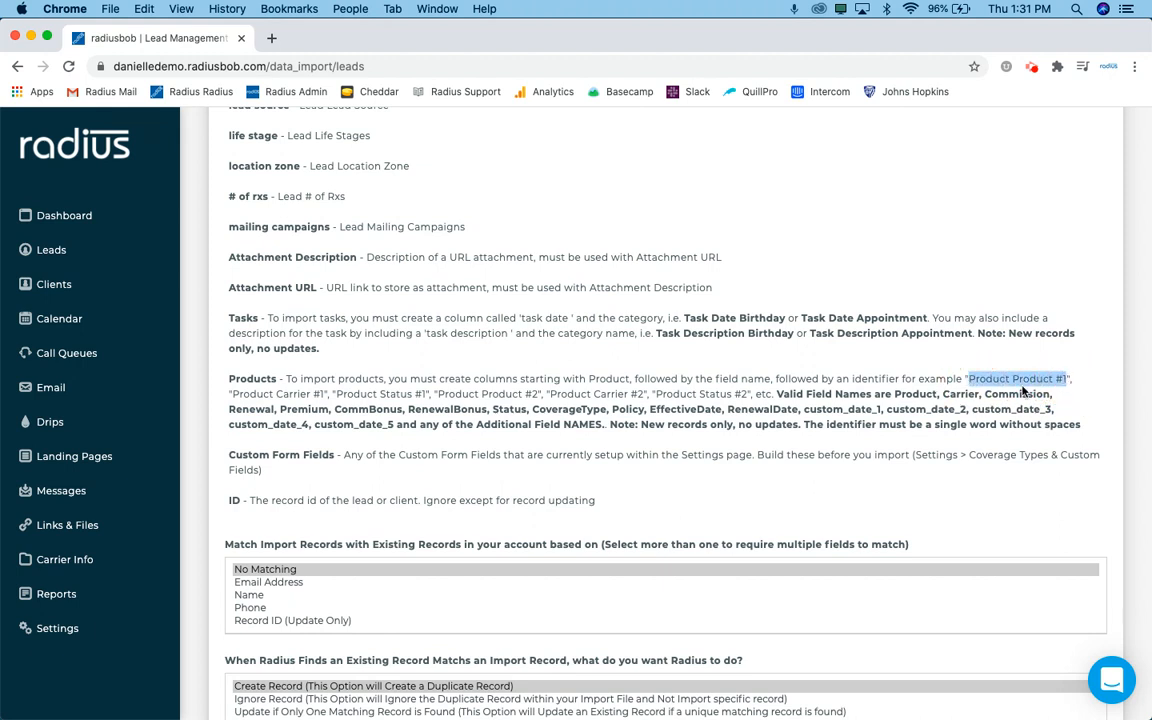
left_click_drag(233, 394, 412, 397)
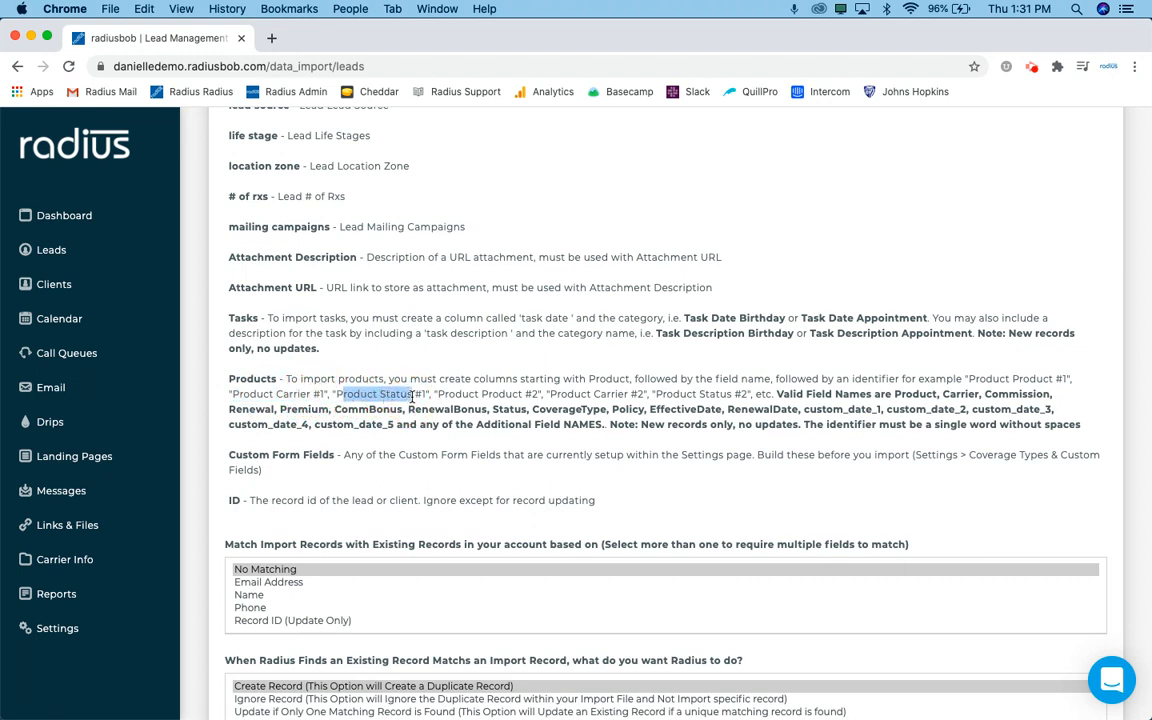
Switch to the radius_sample_import_leads workbook in Excel and examine the Product Status #1, Product CoverageType #1 and Product Carrier #1 headings.
key("super+Tab")
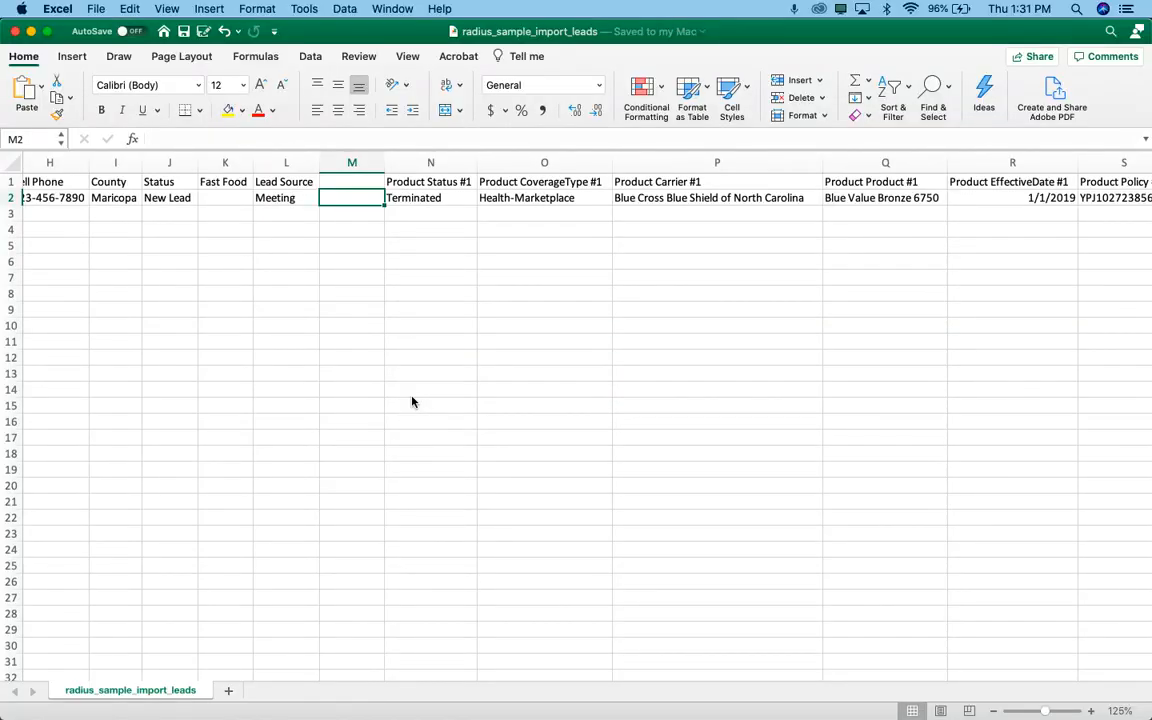
left_click(410, 181)
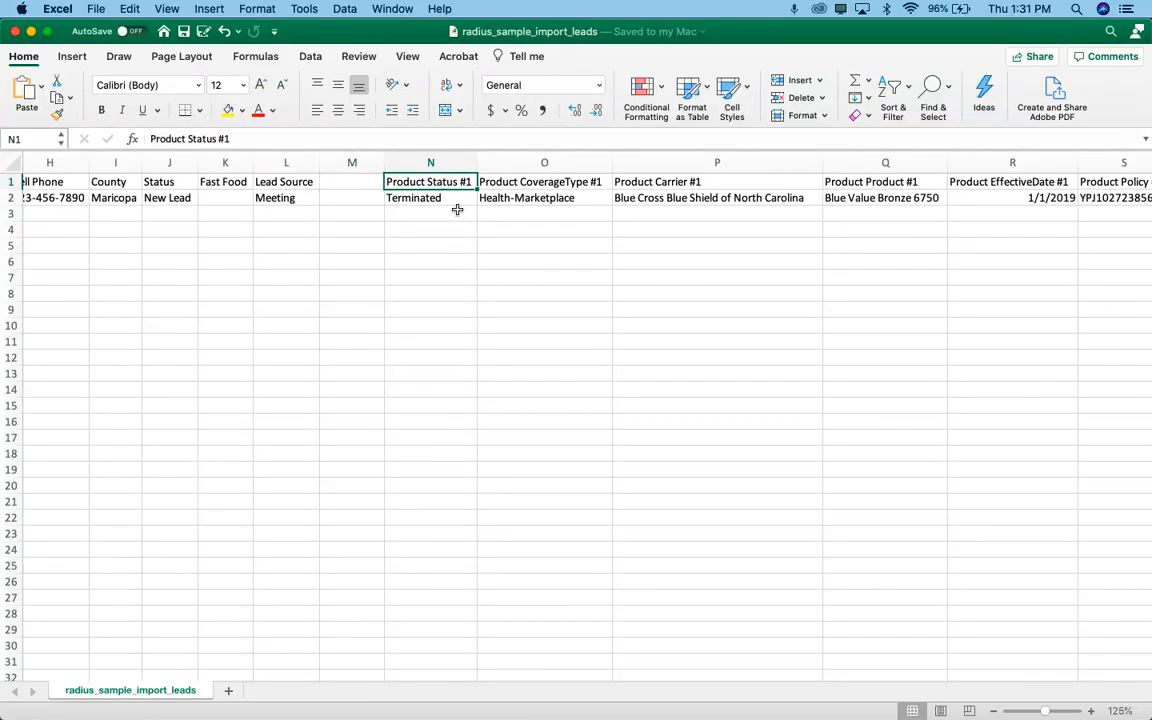
key("Right")
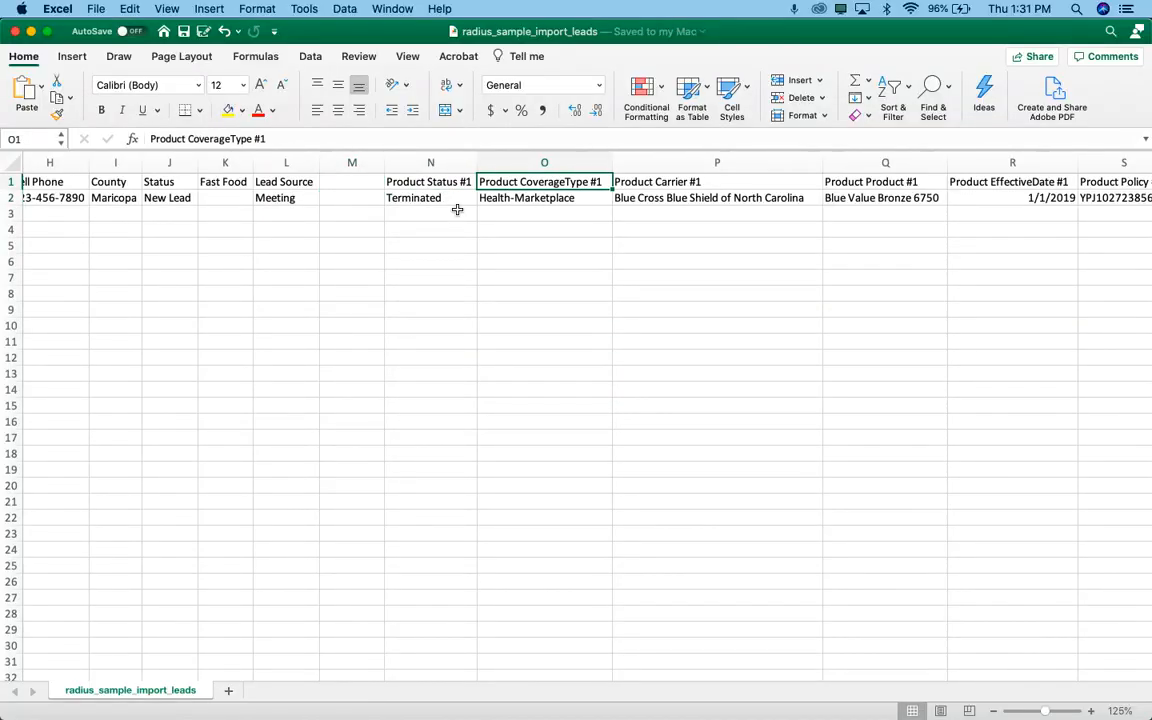
key("Right")
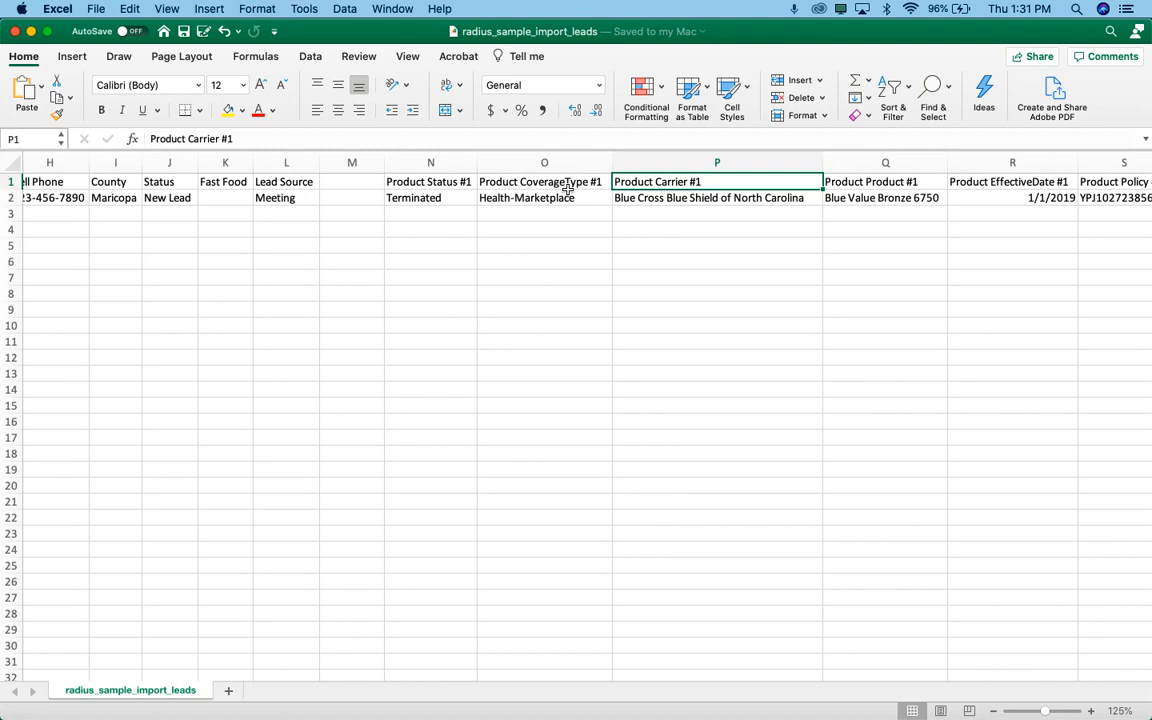
scroll(568, 188, "right", 5)
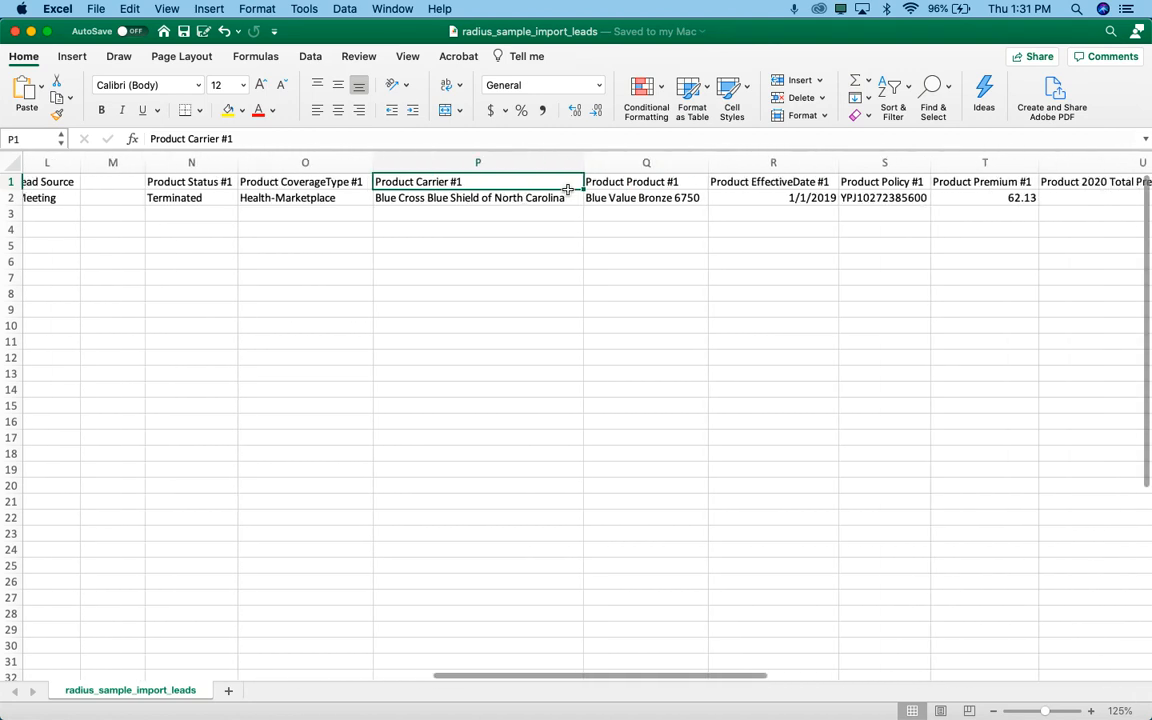
scroll(568, 188, "right", 2)
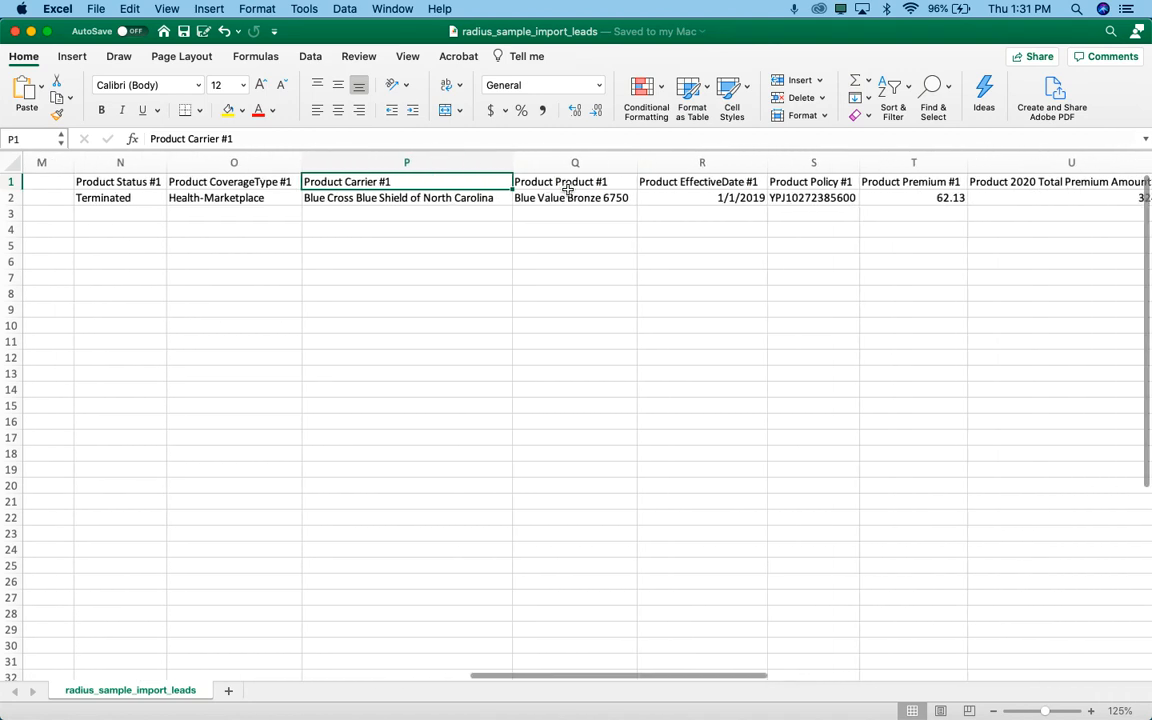
Examine the product headings from Product Product #1 through Product 2020 Annual Premium Tax Credit #1, and return to Product Status #1.
key("Right")
key("Right")
key("Right")
key("Right")
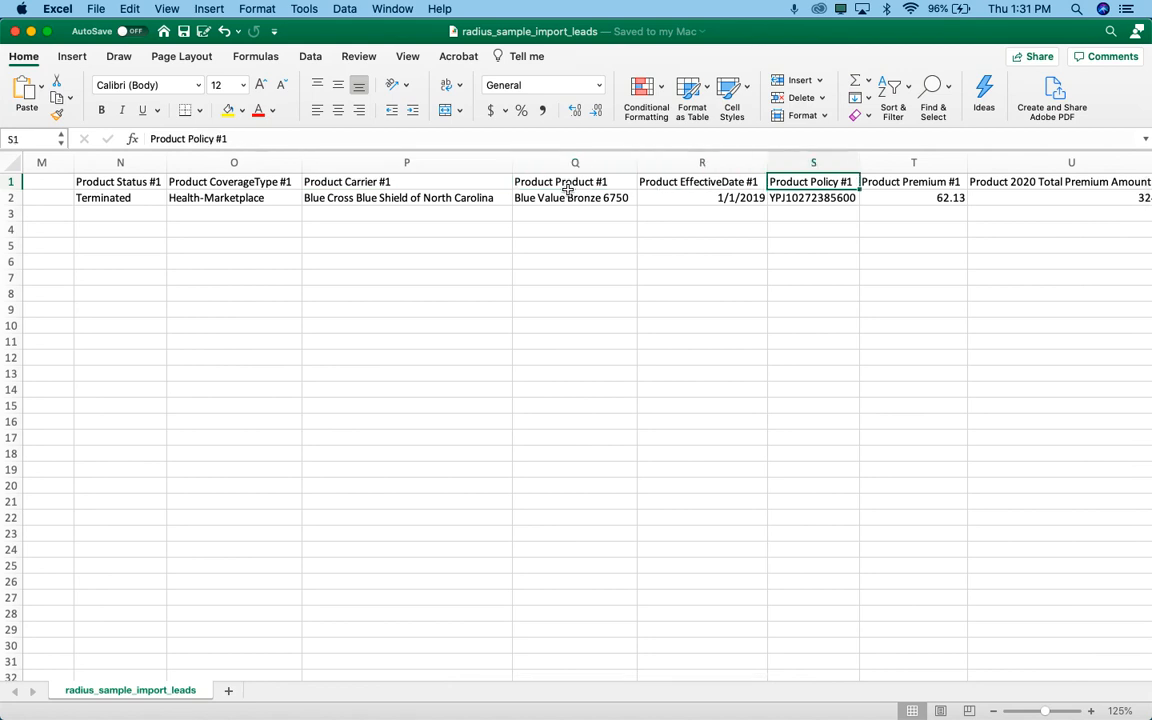
scroll(568, 190, "right", 3)
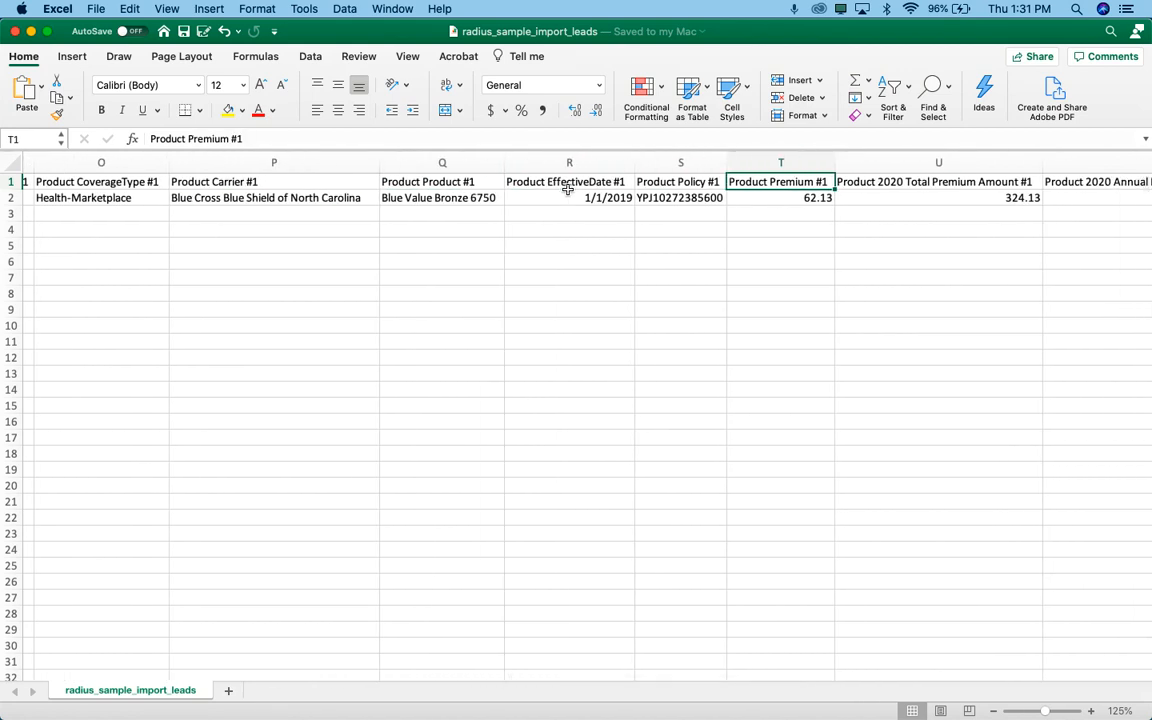
scroll(568, 190, "right", 5)
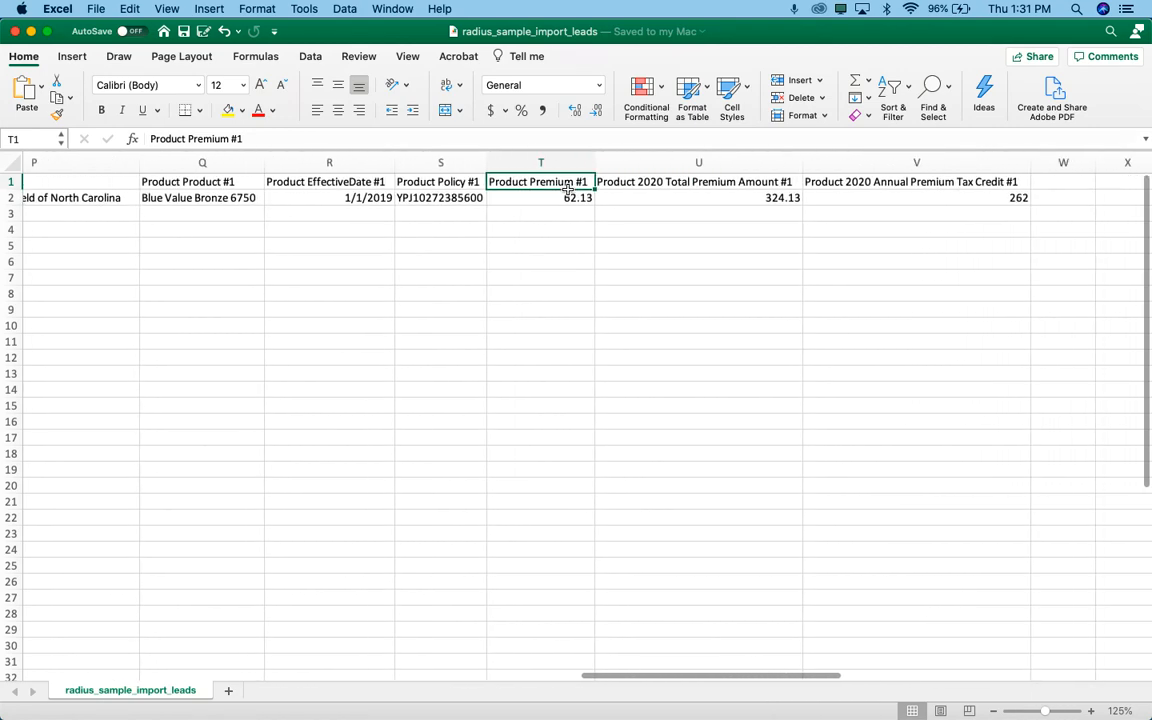
scroll(568, 190, "left", 20)
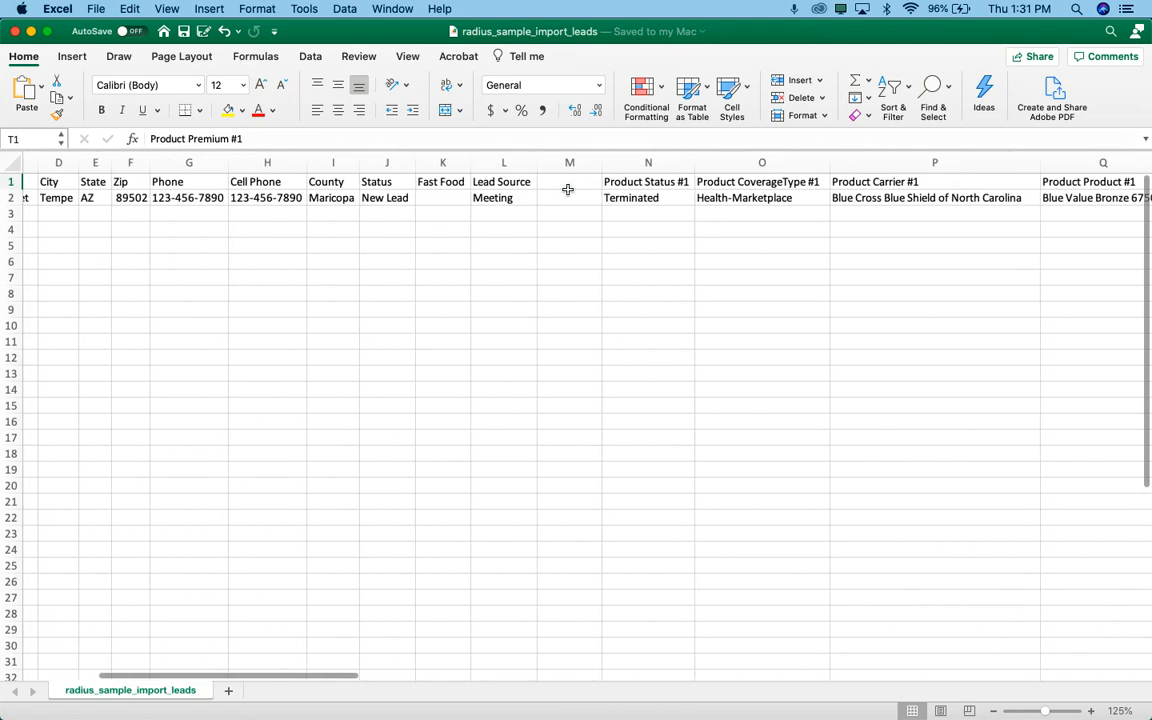
scroll(568, 190, "left", 1)
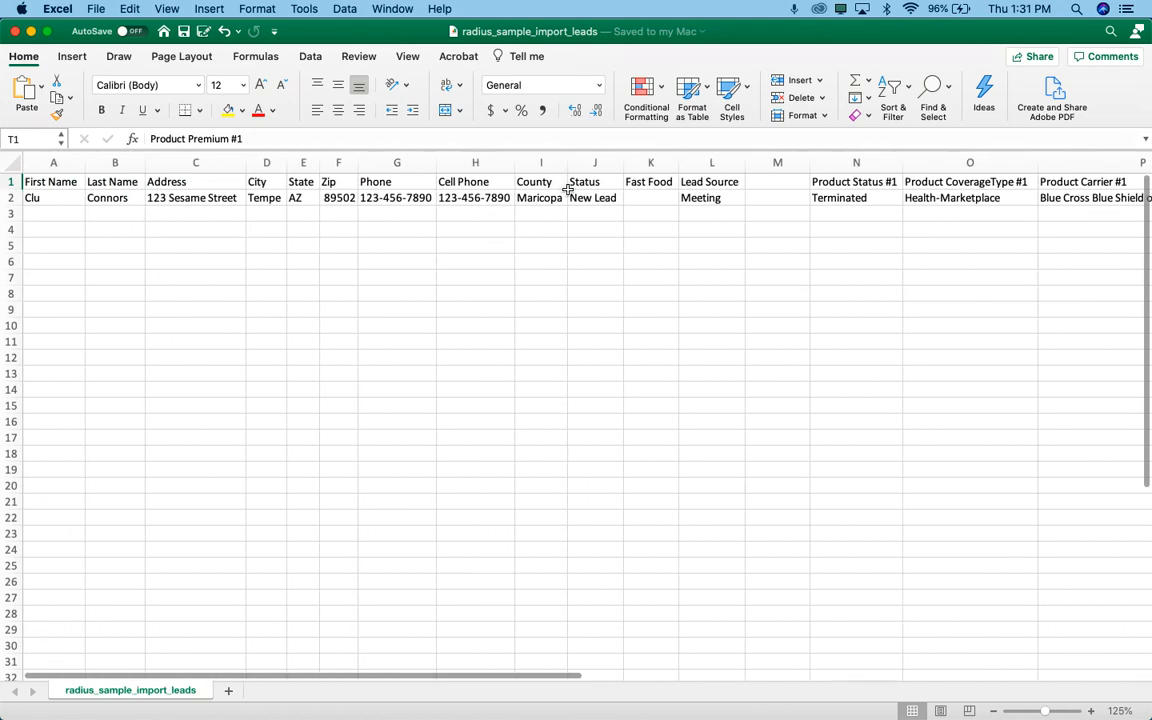
left_click(869, 187)
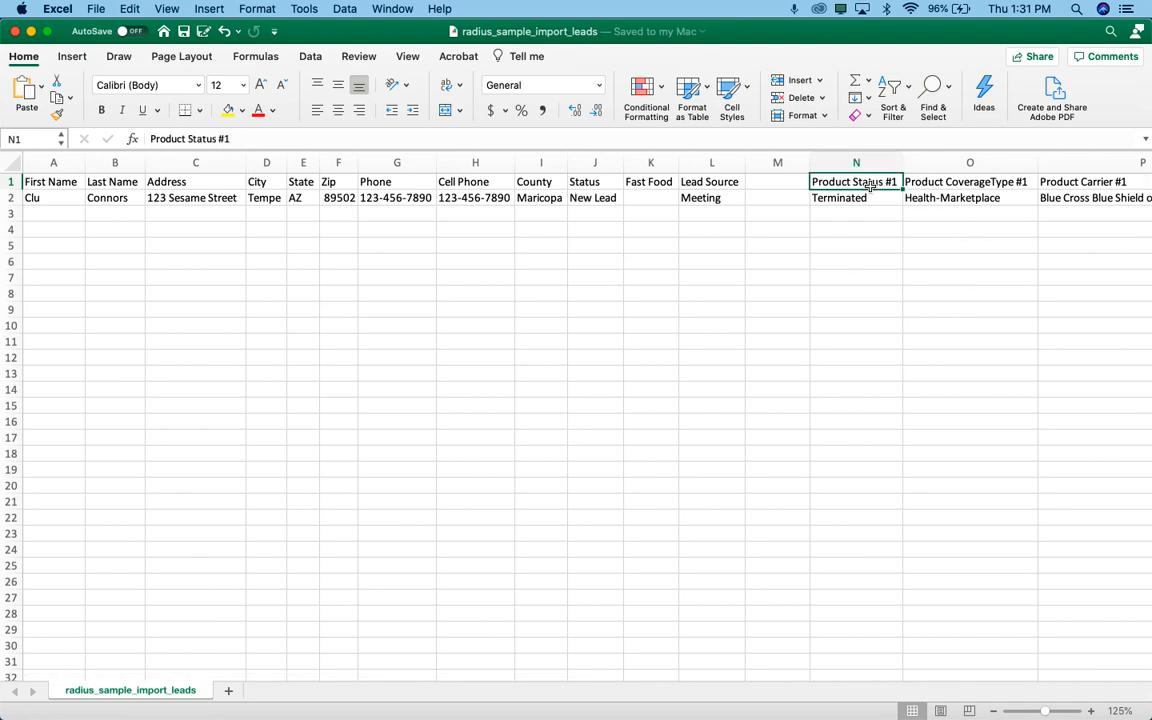
Switch back to the Import Leads page in Chrome and review the Products, Custom Form Fields and ID column rules.
key("super+Tab")
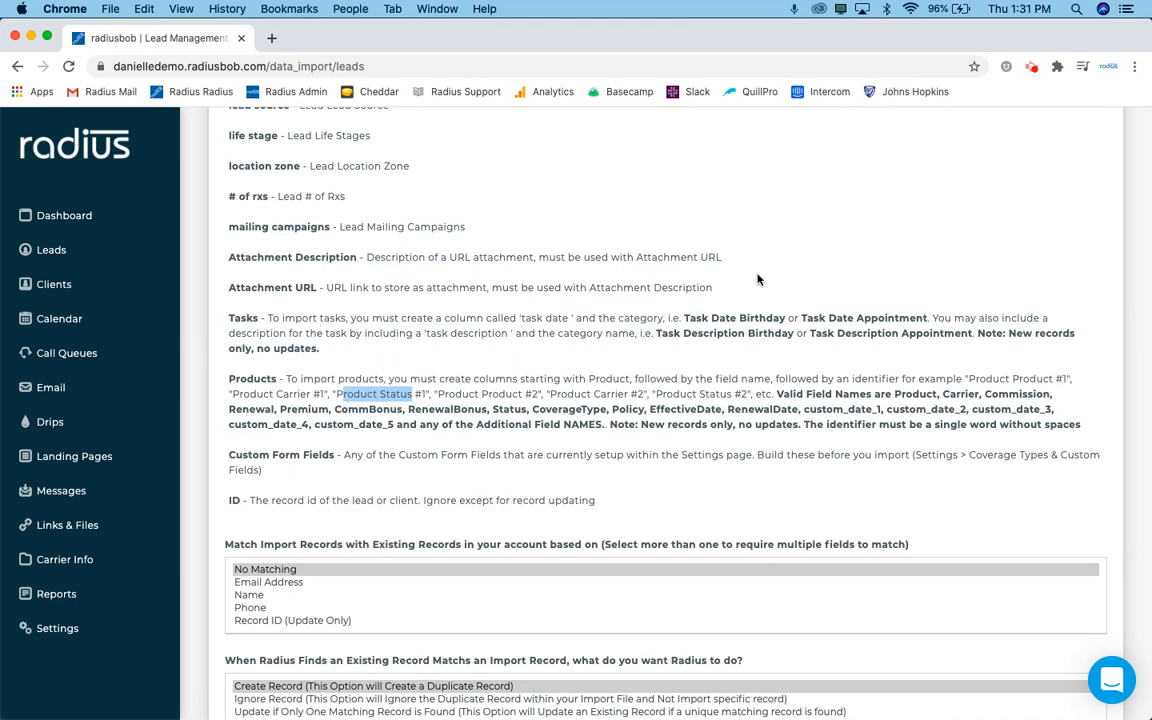
scroll(757, 279, "down", 2)
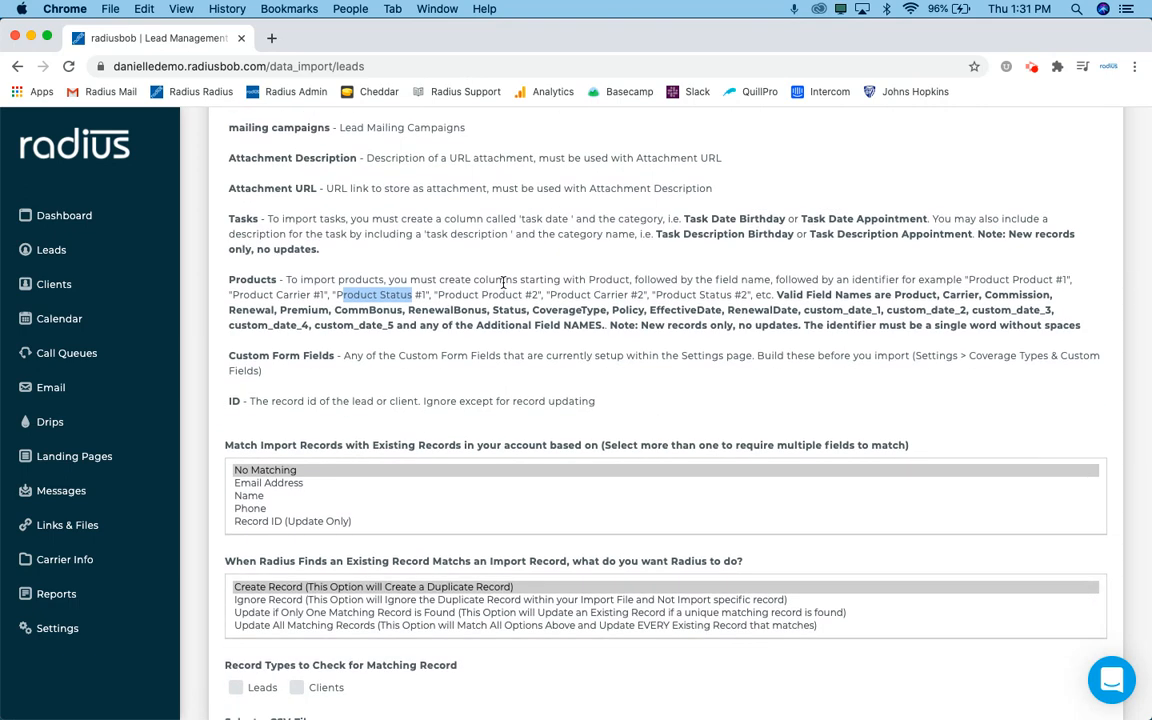
scroll(503, 282, "up", 2)
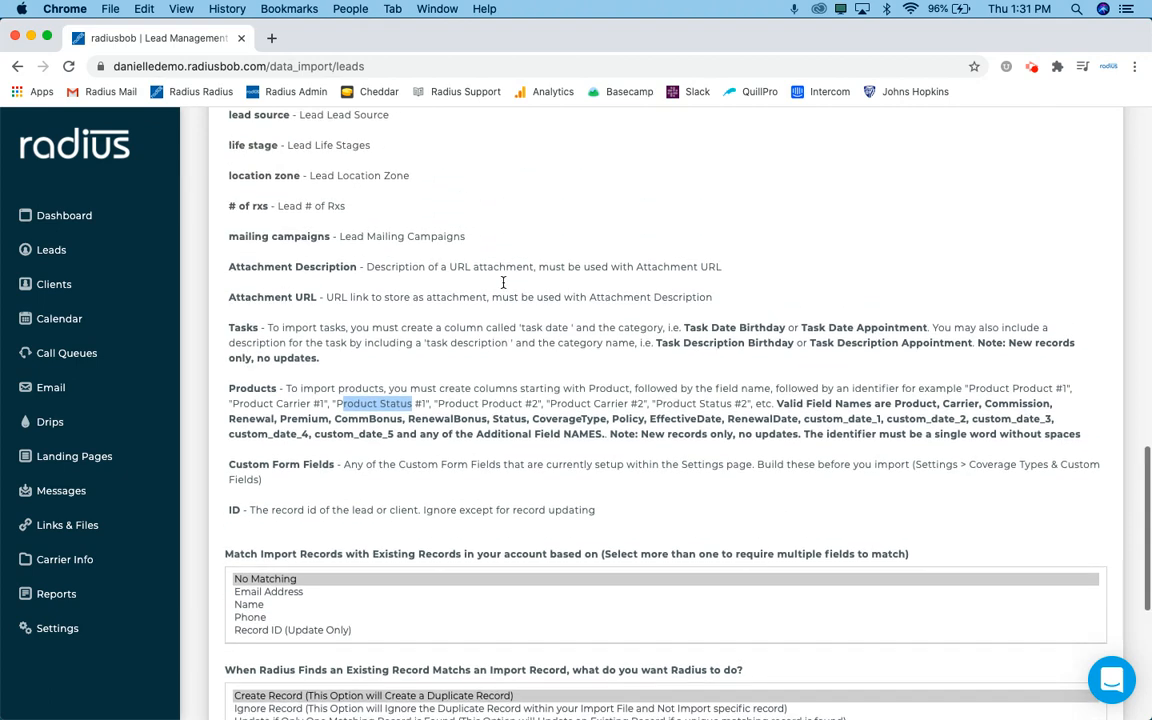
scroll(503, 287, "down", 2)
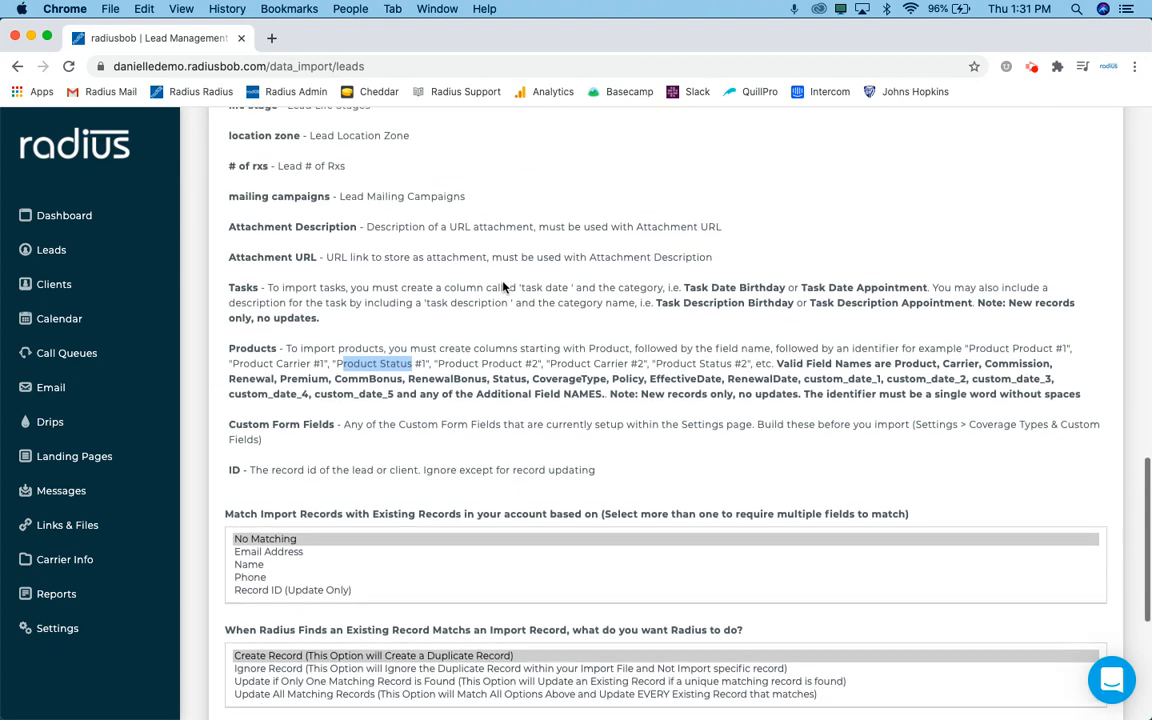
scroll(503, 285, "down", 2)
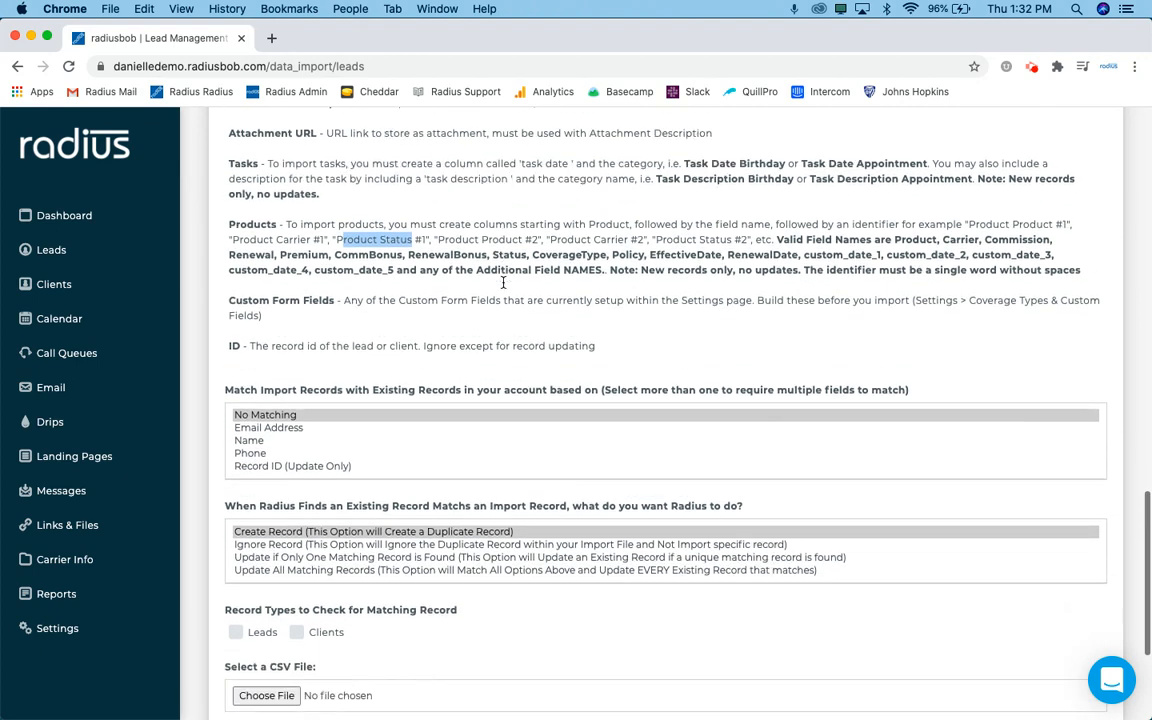
Try Email Address, Name and Phone as record-matching fields, singly and combined, and settle on Name alone.
scroll(503, 284, "down", 3)
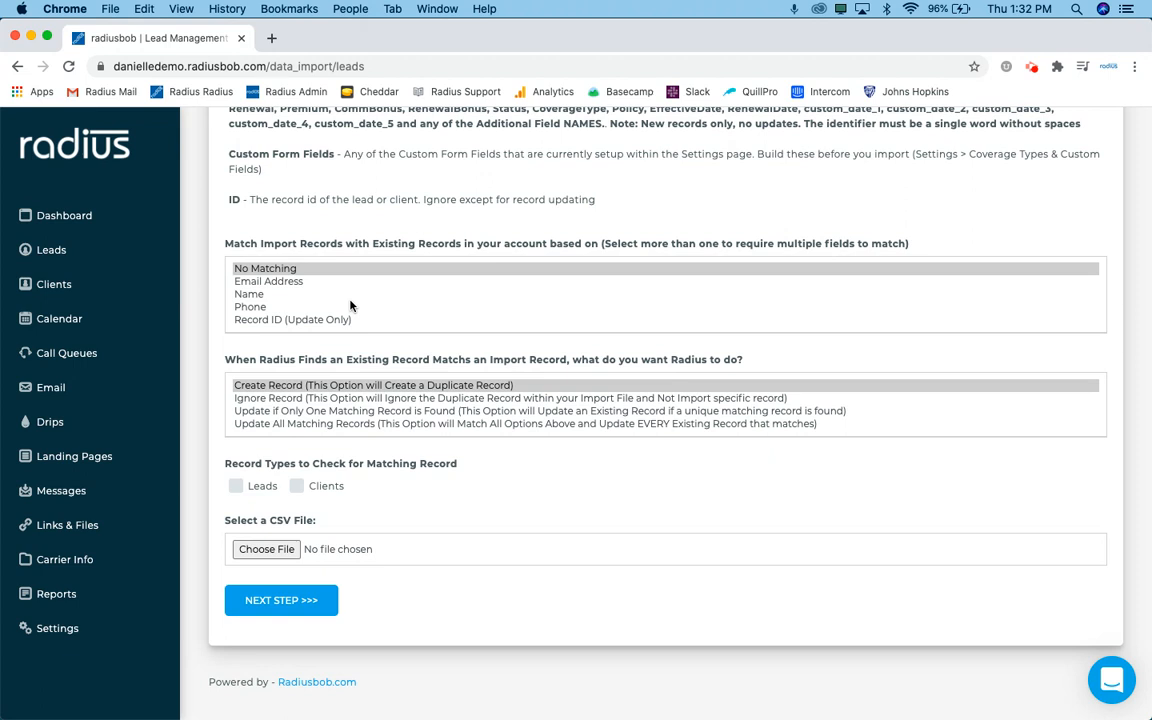
left_click(275, 283)
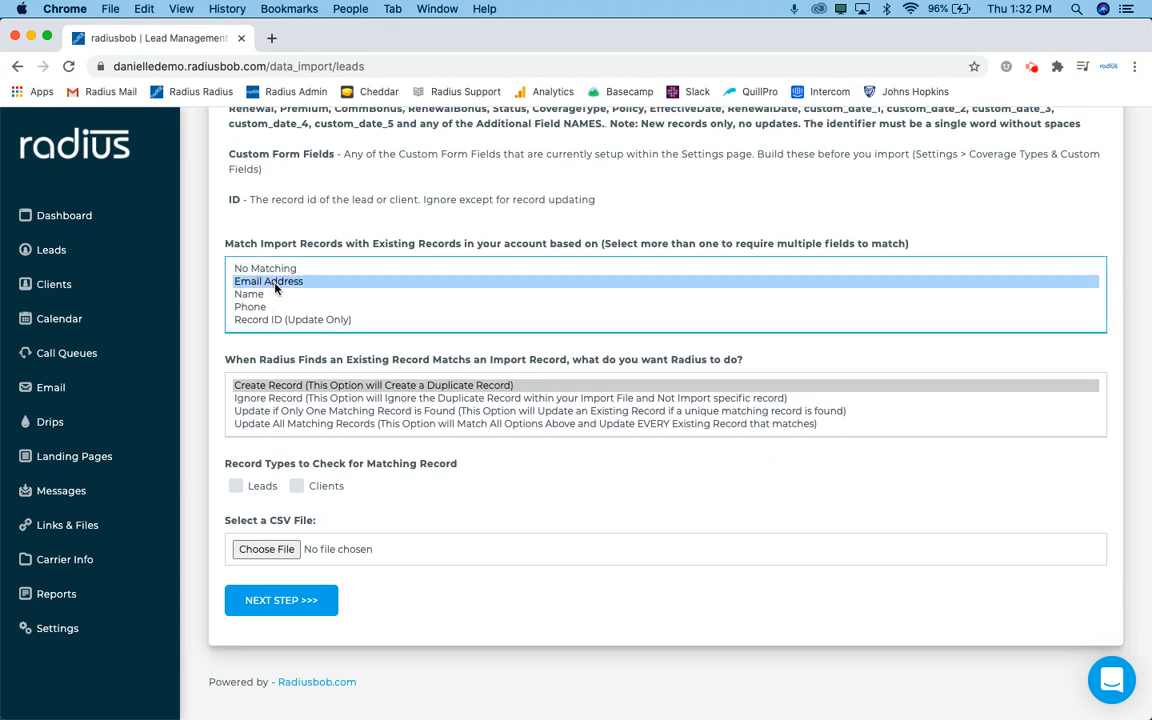
left_click(265, 295)
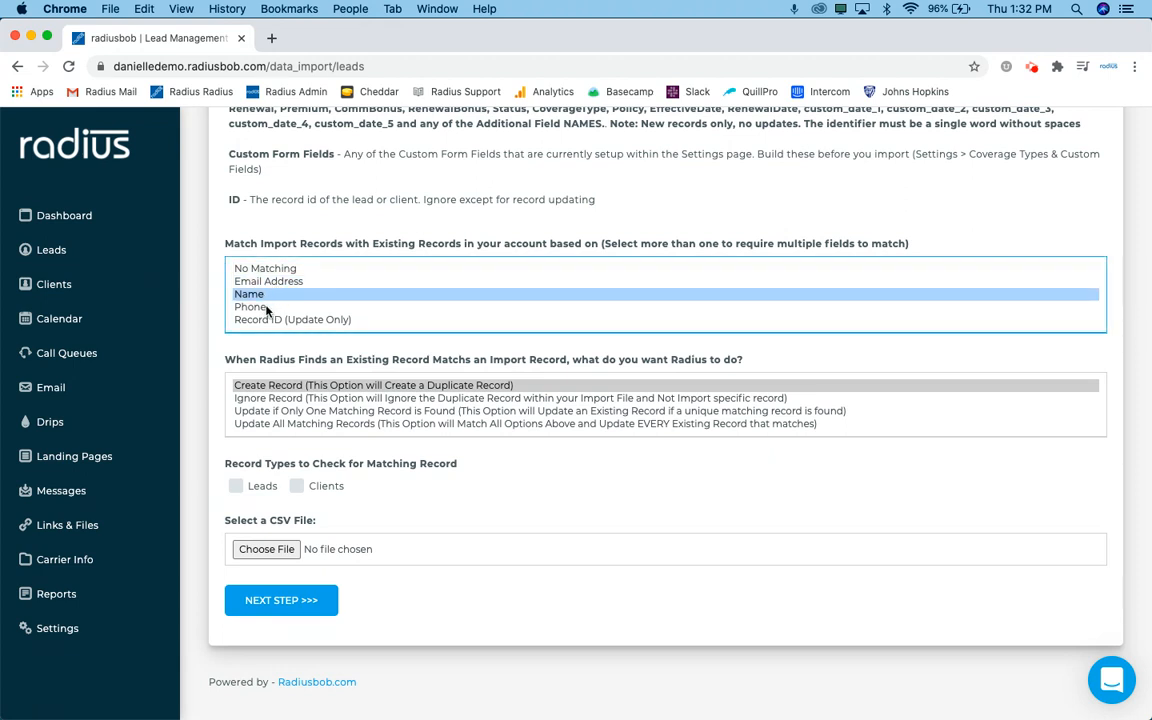
left_click(257, 309)
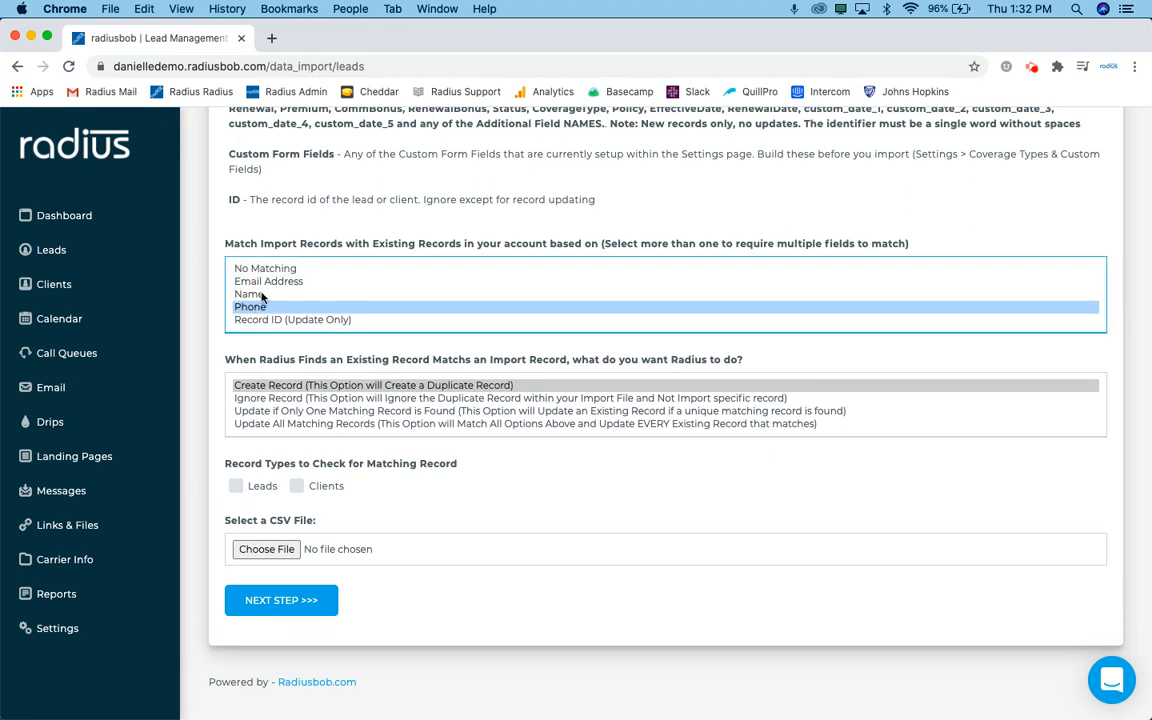
left_click(262, 295, "super")
left_click(271, 285, "super")
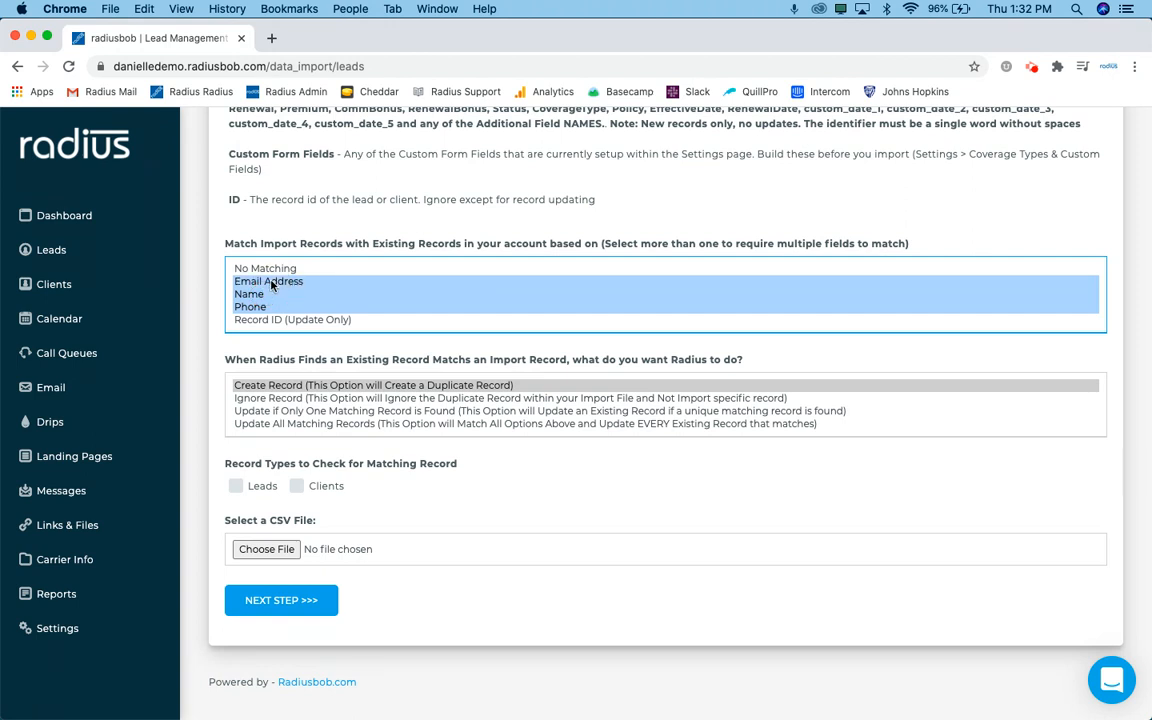
left_click(262, 294)
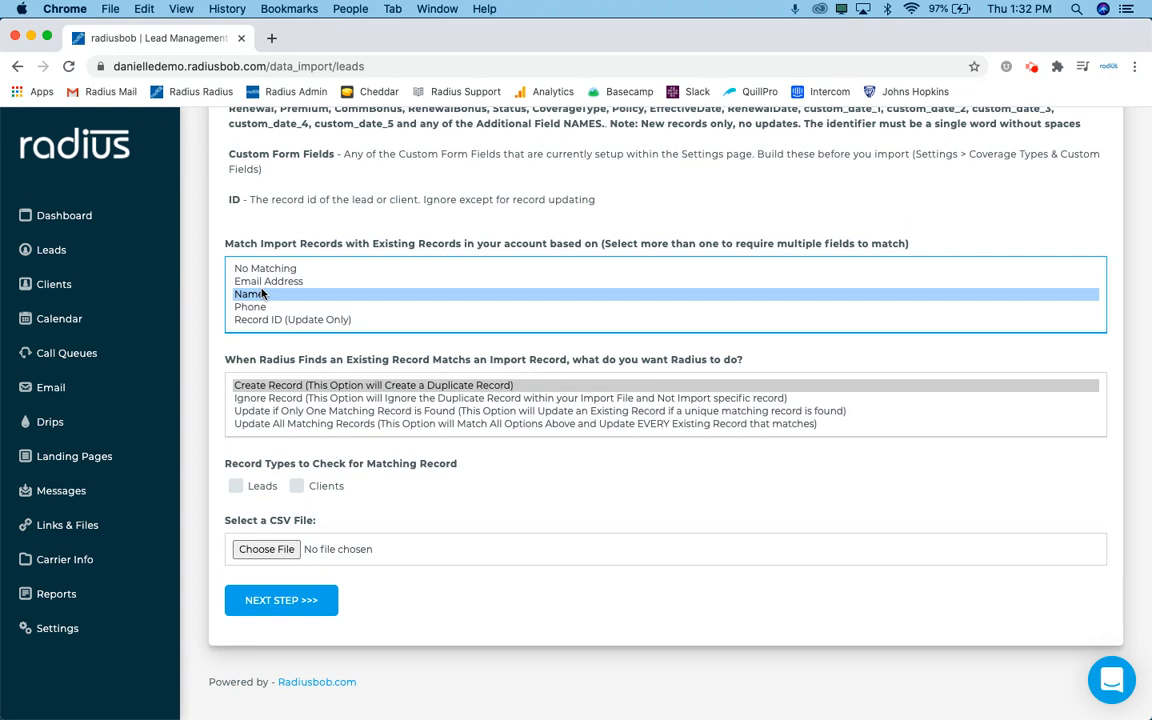
Set matching records to Update if Only One Matching Record is Found, and choose Leads as the record type to check.
left_click(313, 388)
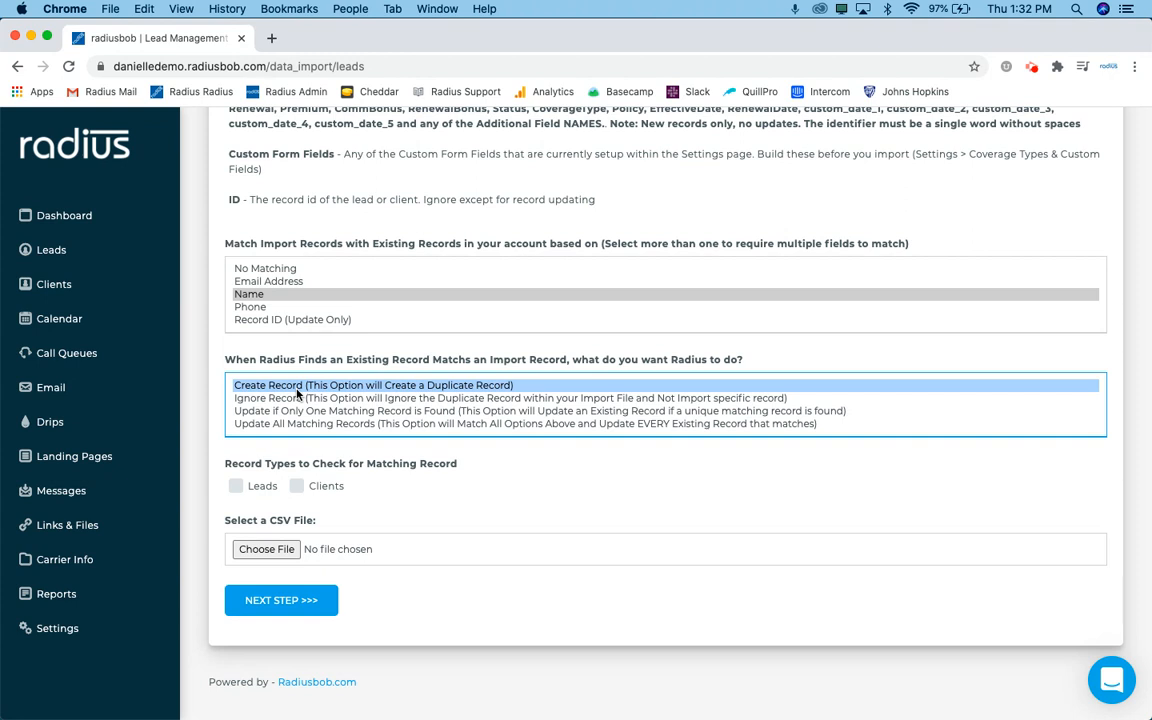
left_click(292, 400)
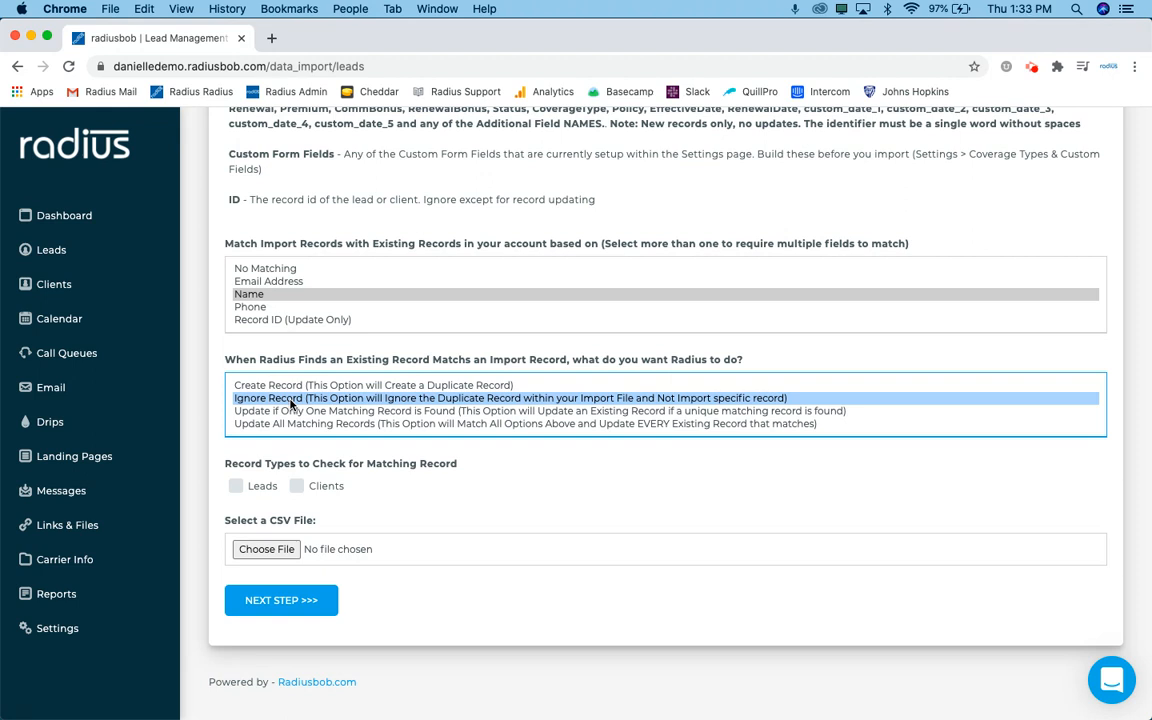
left_click(293, 413)
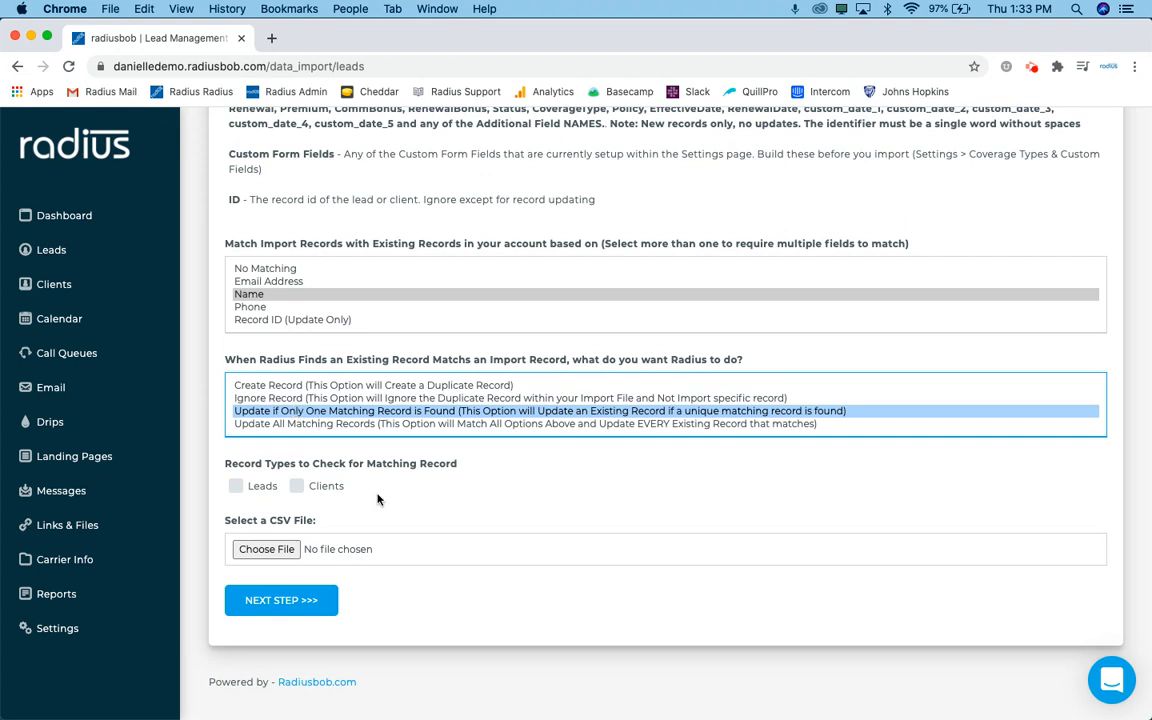
scroll(280, 455, "down", 1)
left_click(264, 449)
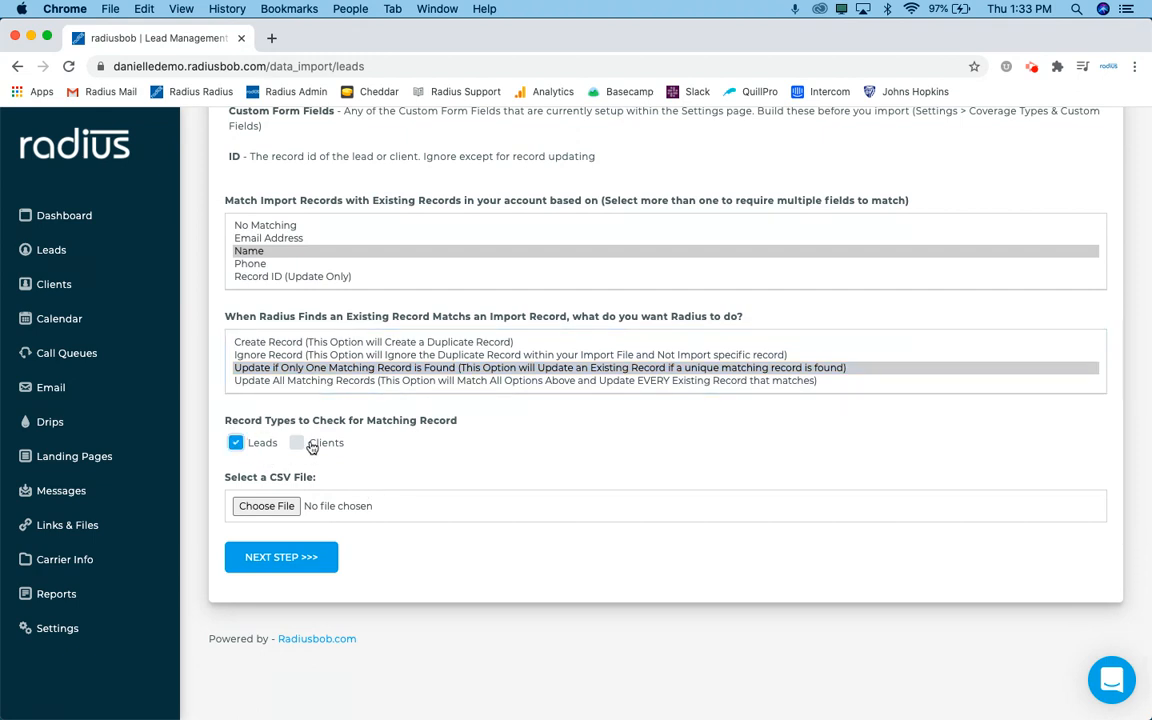
Choose radius_sample_import_leads.csv from the Desktop as the import file and continue to the header mapping page.
left_click(280, 508)
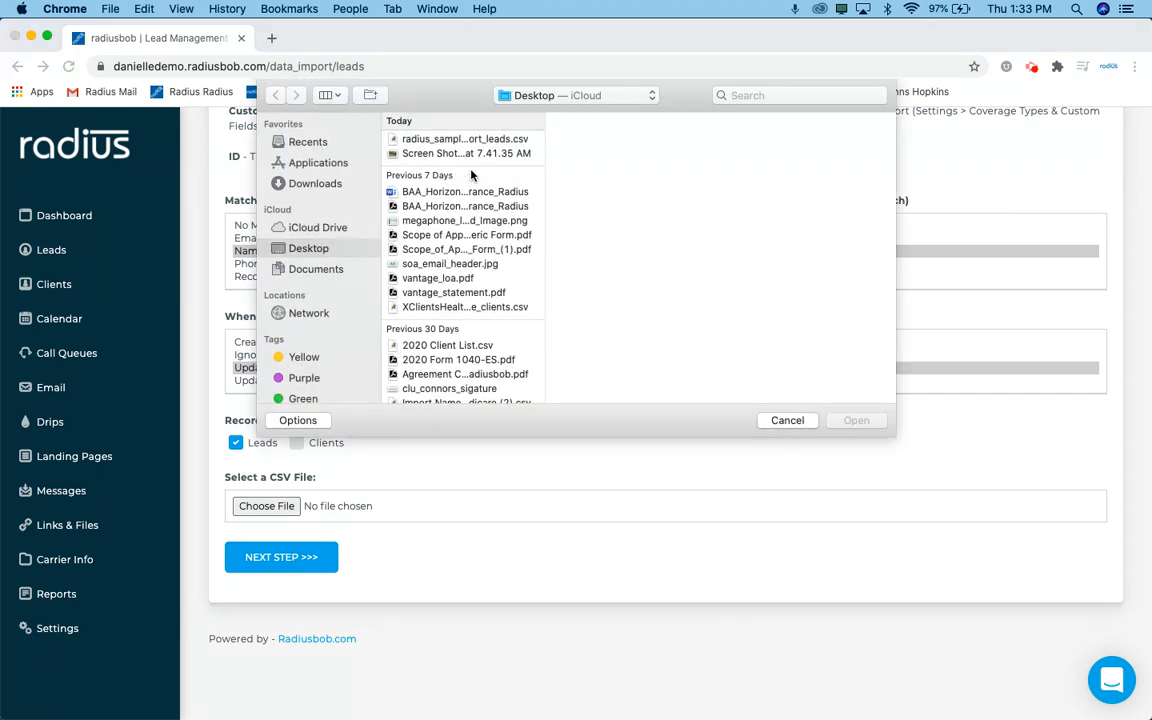
left_click(492, 141)
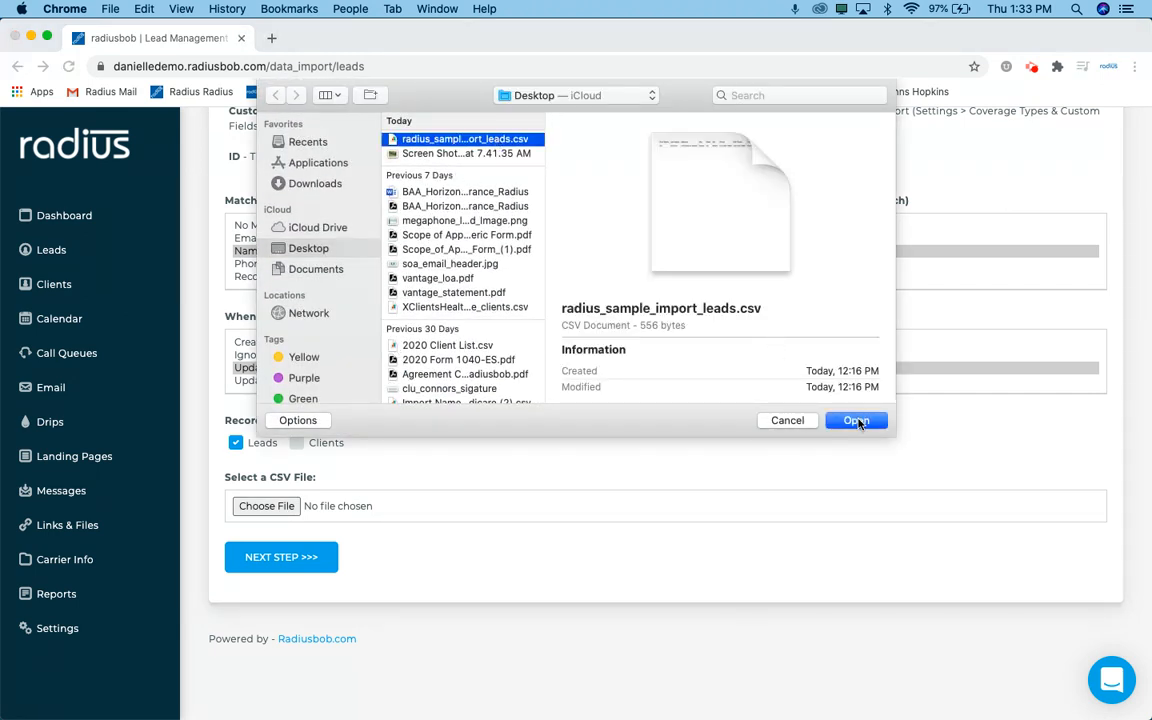
left_click(858, 422)
left_click(310, 558)
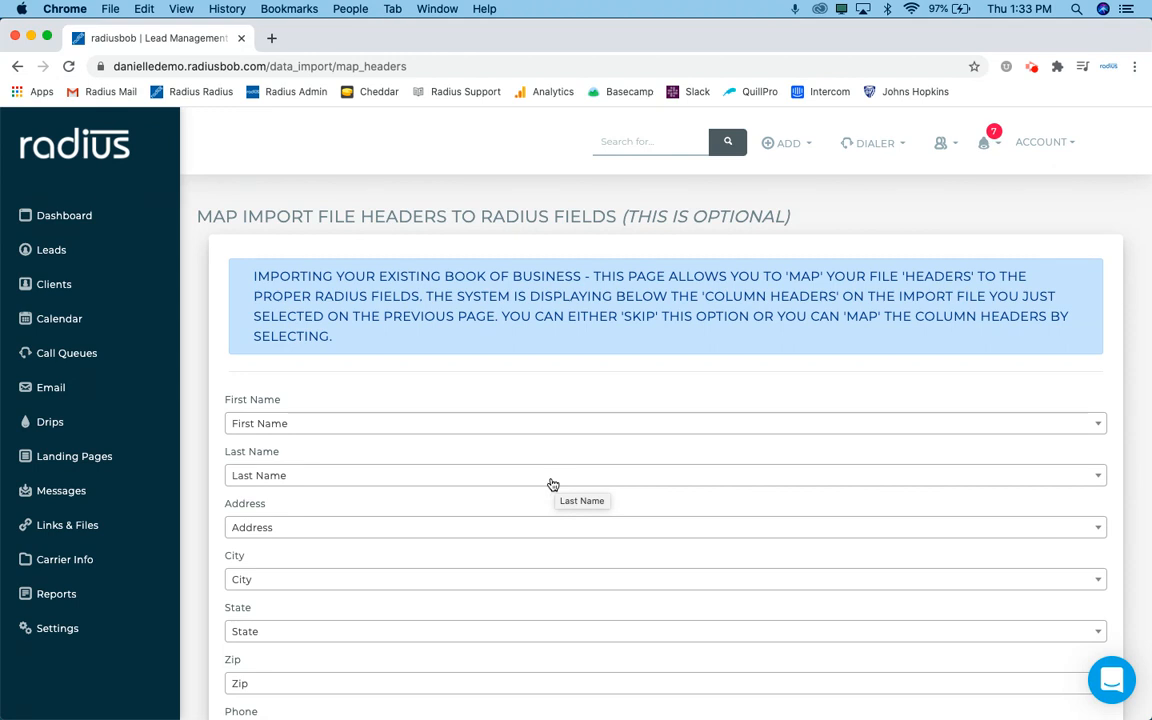
Compare the import file's column headers with their mapped Radius fields, from First Name through Fast Food and Lead Source.
left_click_drag(283, 400, 226, 399)
left_click(279, 458)
left_click_drag(279, 458, 225, 459)
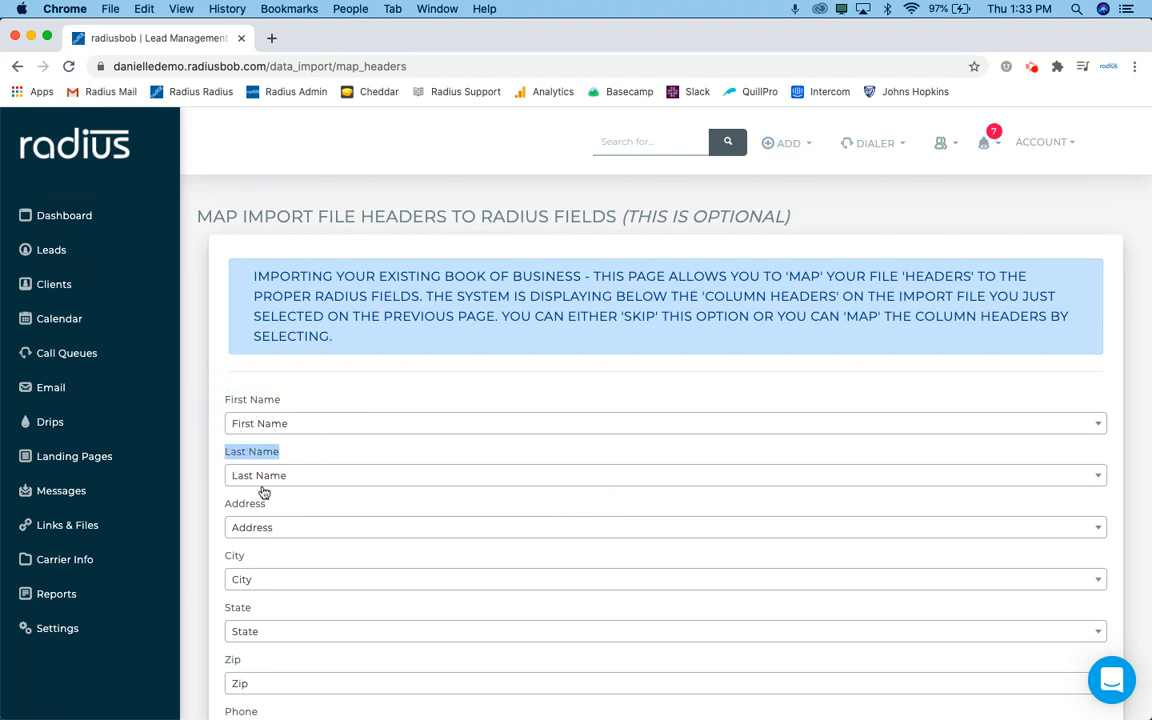
left_click_drag(271, 504, 238, 505)
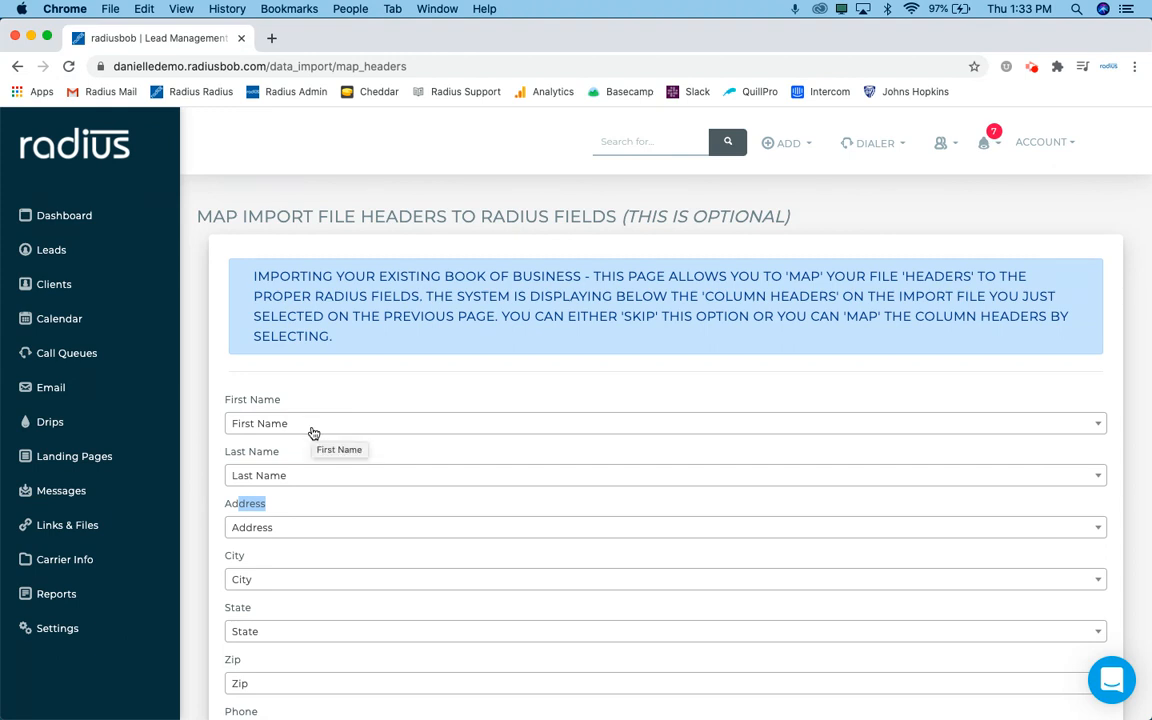
scroll(312, 432, "down", 7)
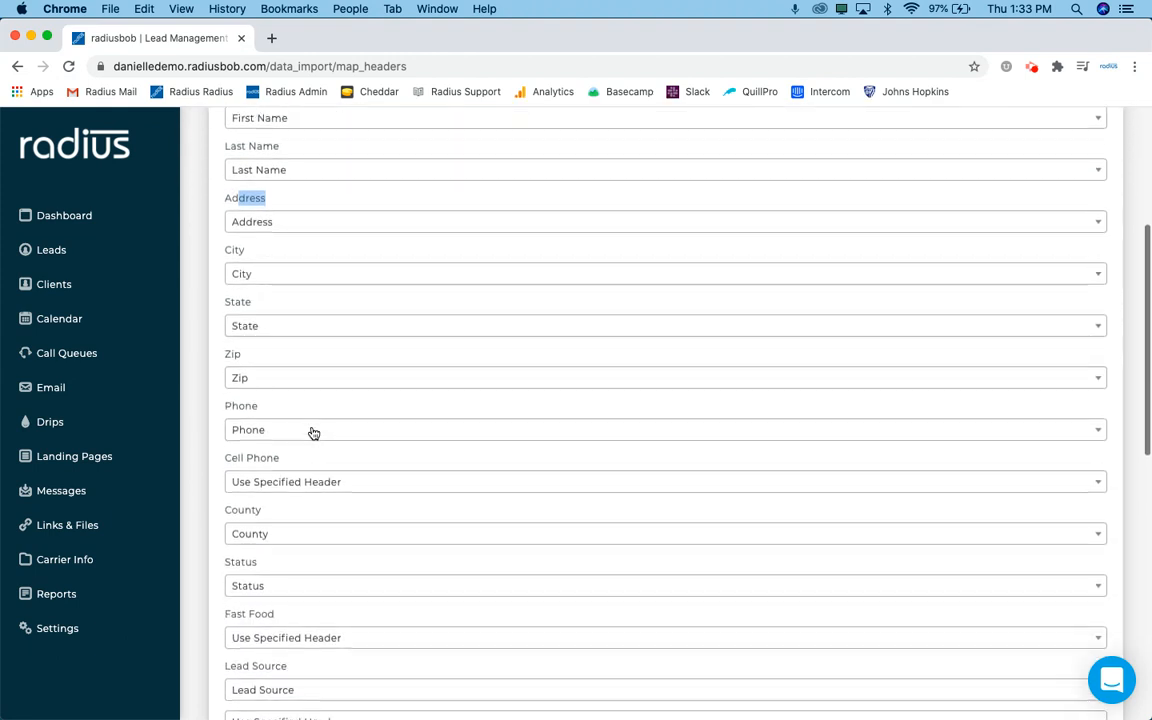
scroll(312, 432, "down", 2)
left_click_drag(276, 465, 226, 468)
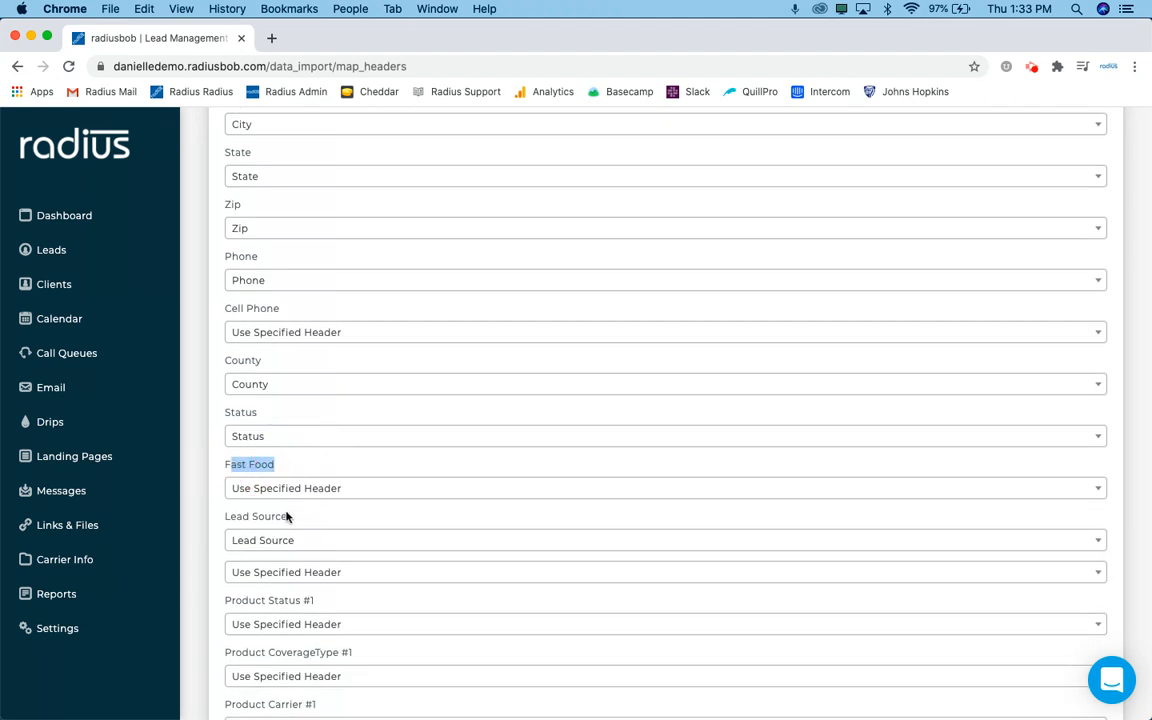
left_click_drag(288, 516, 228, 516)
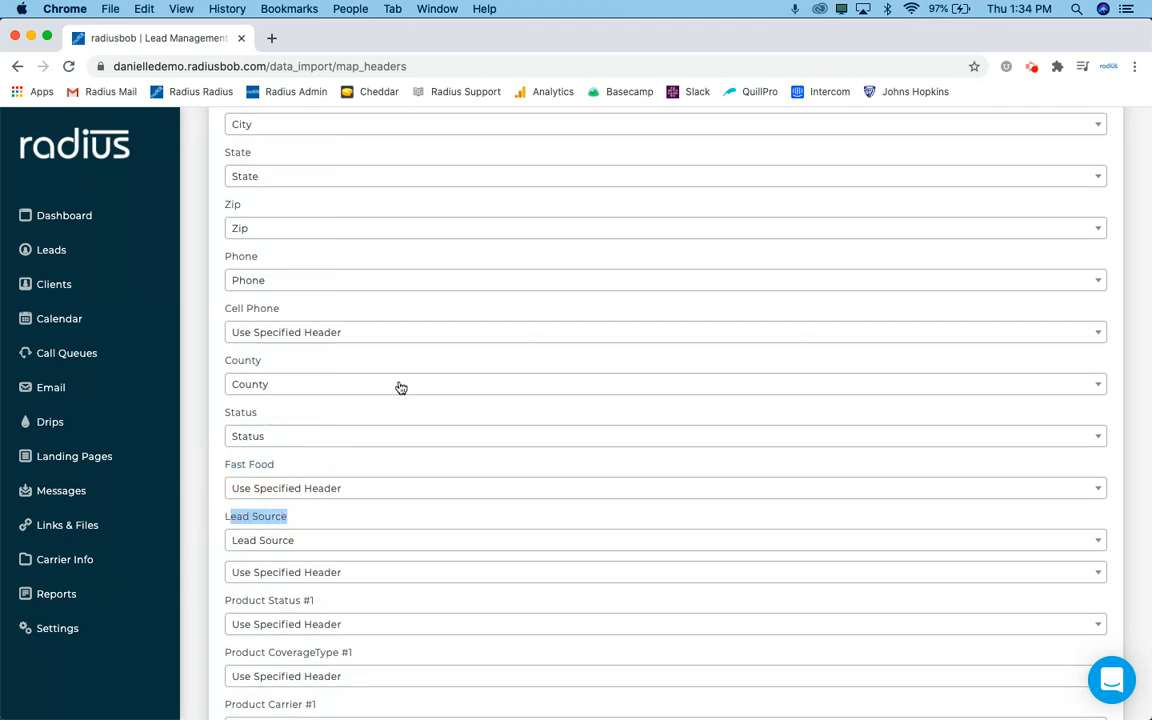
Examine the header mappings for Product Status #1 and Product CoverageType #1 against the standard field mappings.
scroll(400, 388, "down", 3)
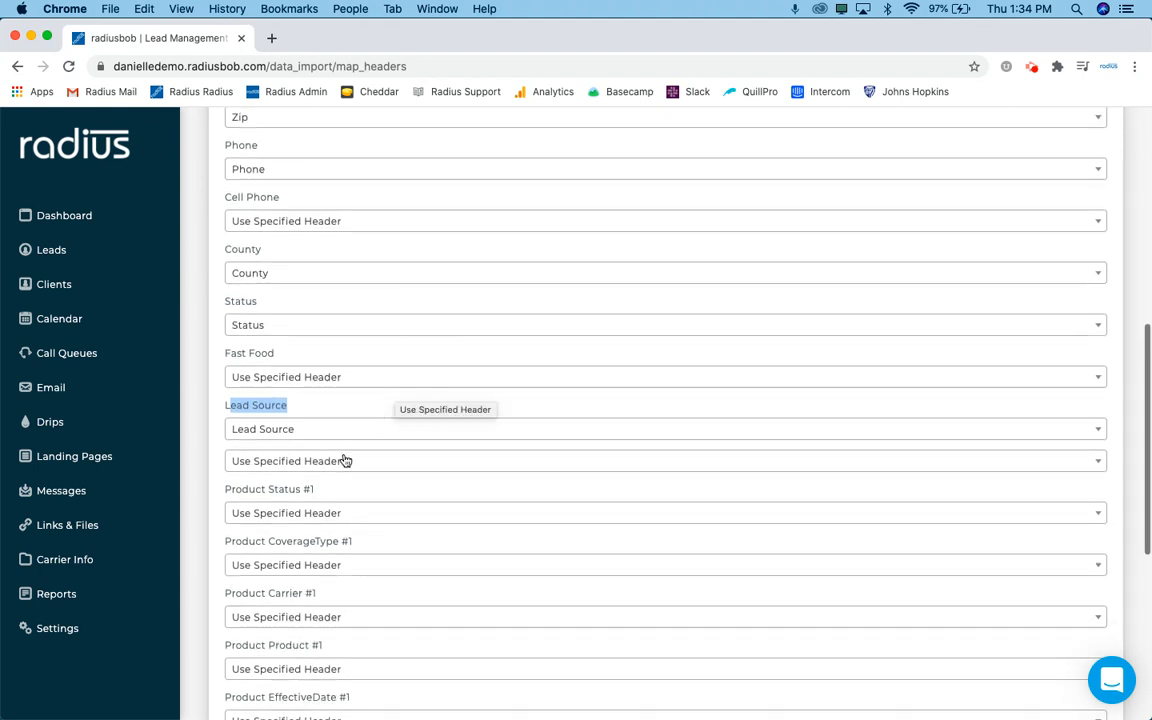
left_click_drag(324, 492, 224, 495)
left_click_drag(352, 542, 231, 543)
scroll(414, 412, "up", 3)
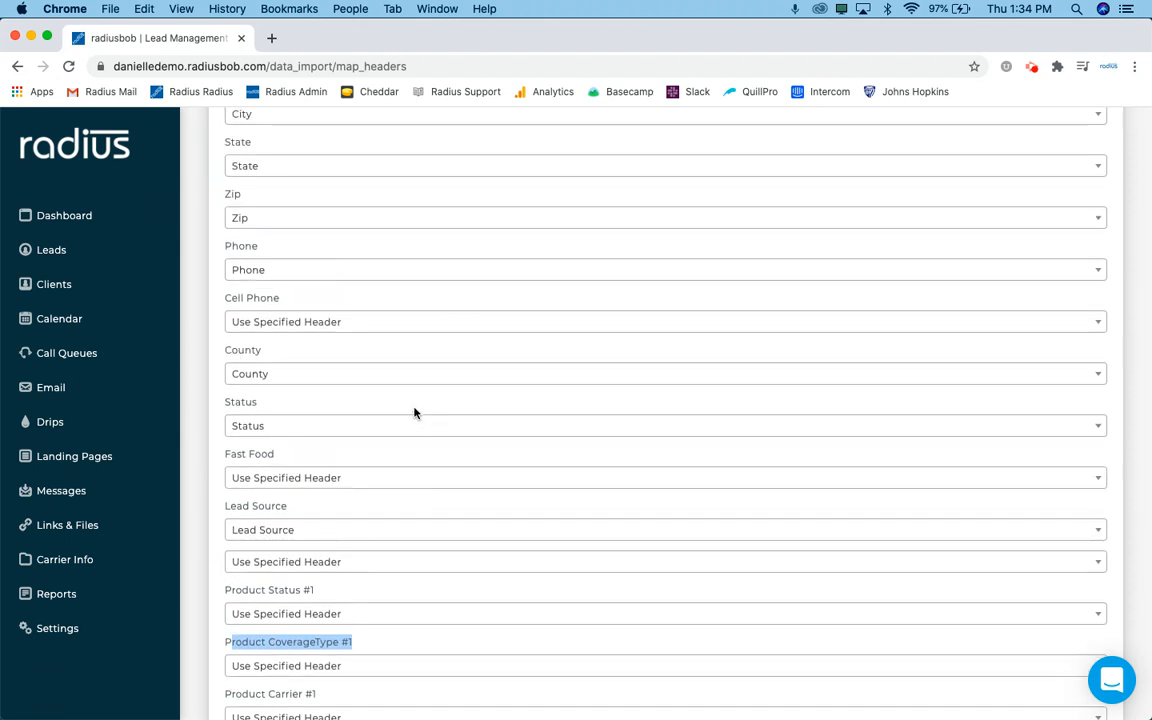
scroll(414, 412, "up", 10)
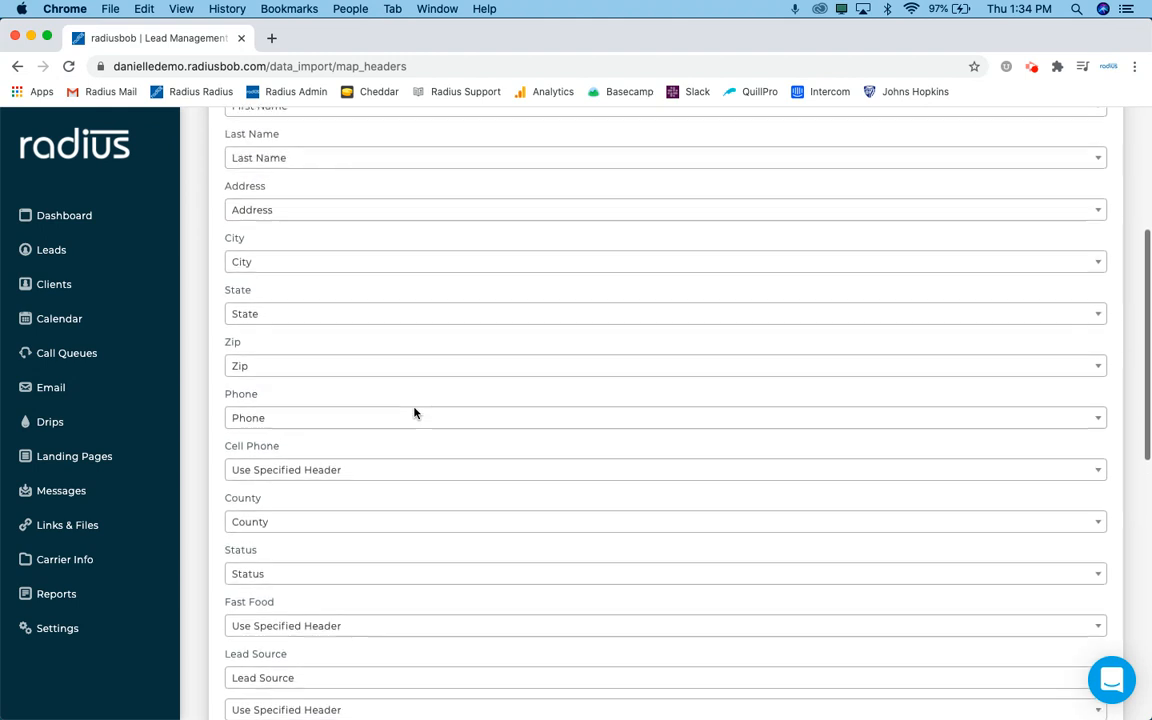
scroll(414, 412, "up", 1)
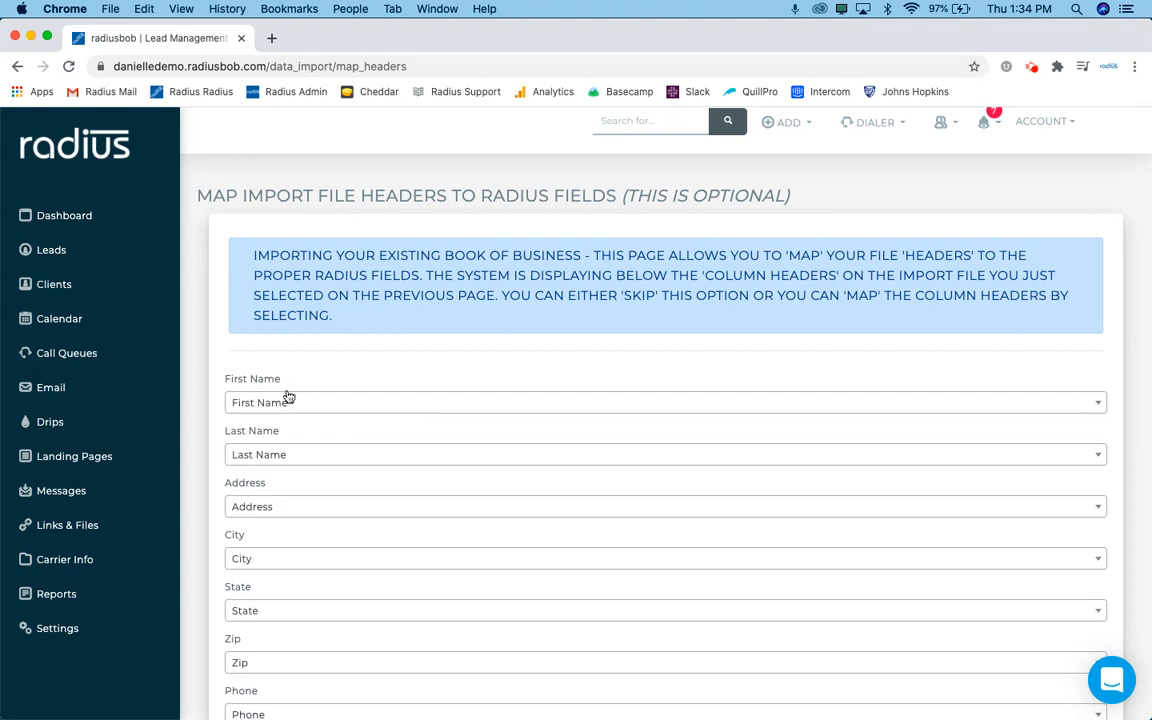
Map the import file's Cell Phone header to the Radius field Cell.
scroll(294, 488, "down", 4)
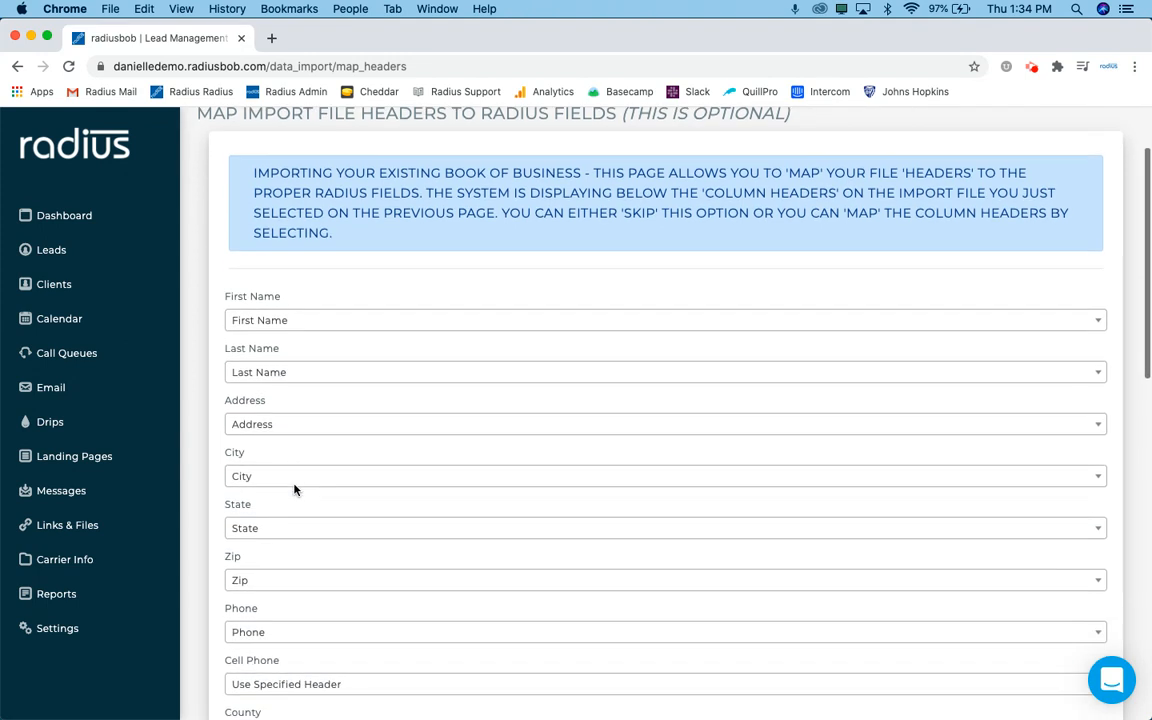
scroll(296, 490, "down", 1)
left_click_drag(281, 524, 223, 527)
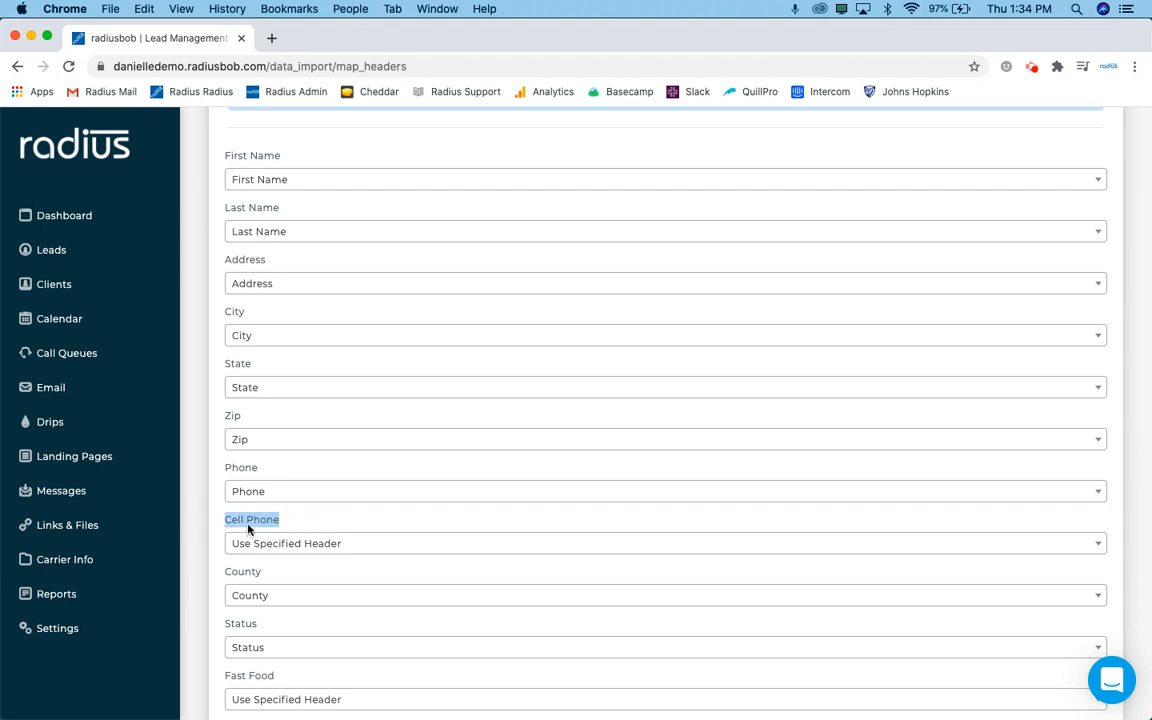
scroll(270, 525, "down", 2)
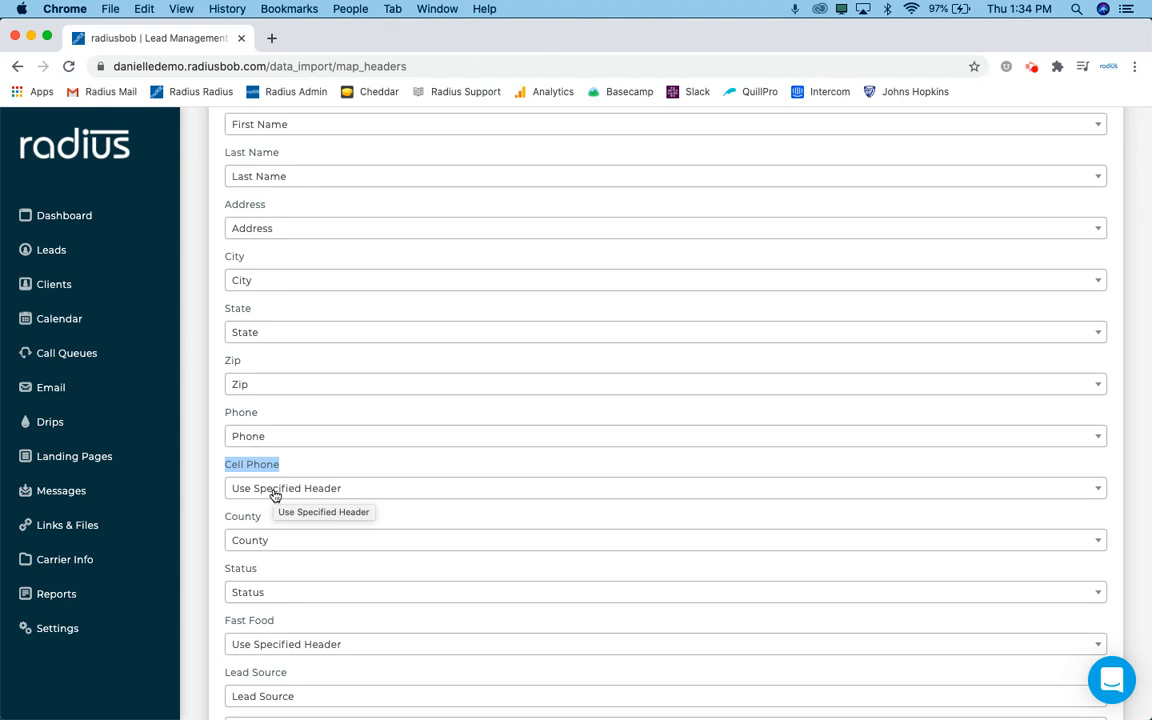
left_click(275, 490)
type("cell")
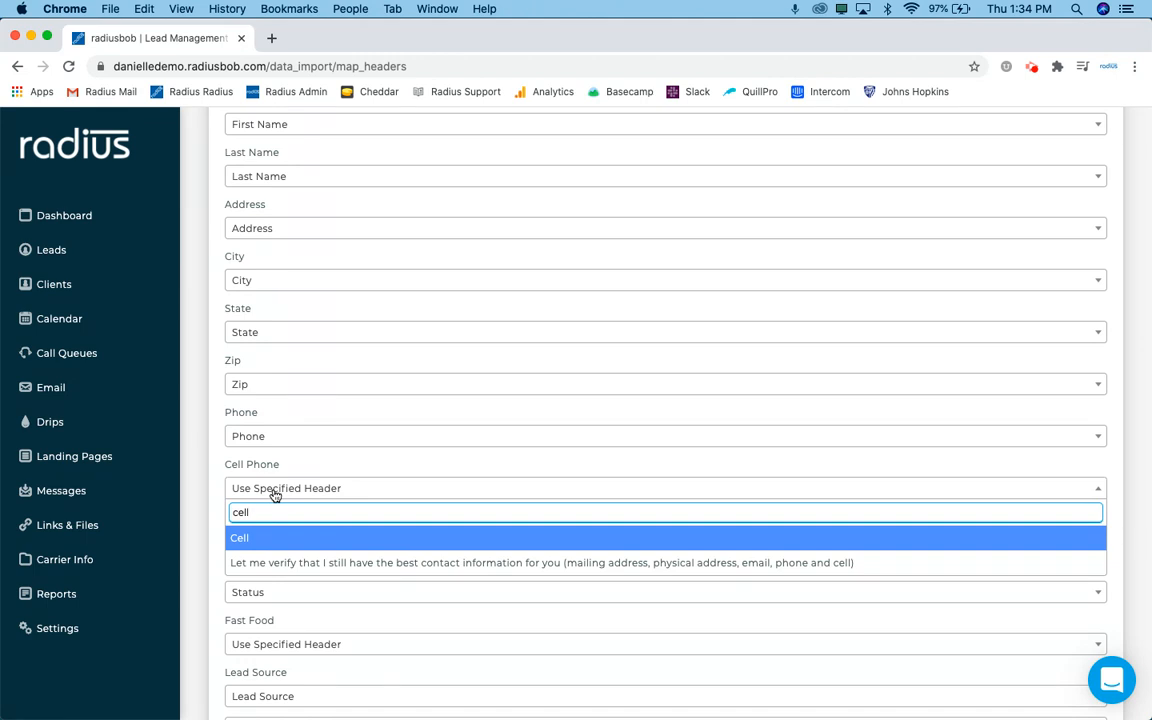
left_click(251, 542)
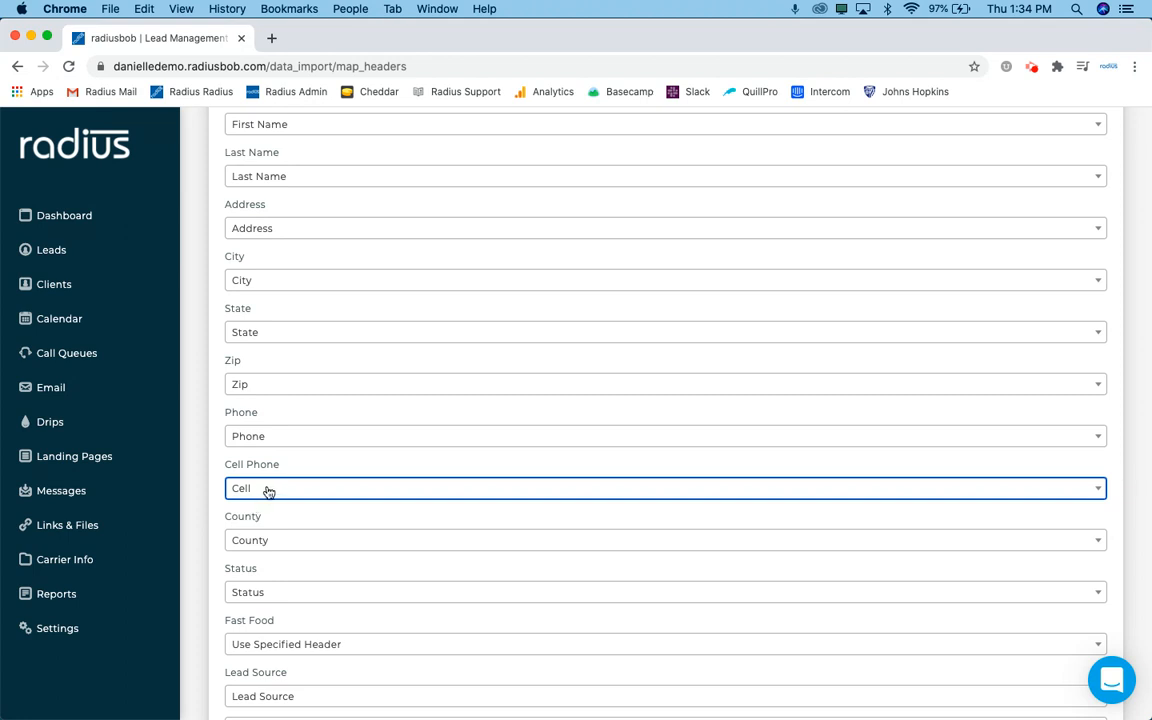
left_click_drag(281, 468, 225, 468)
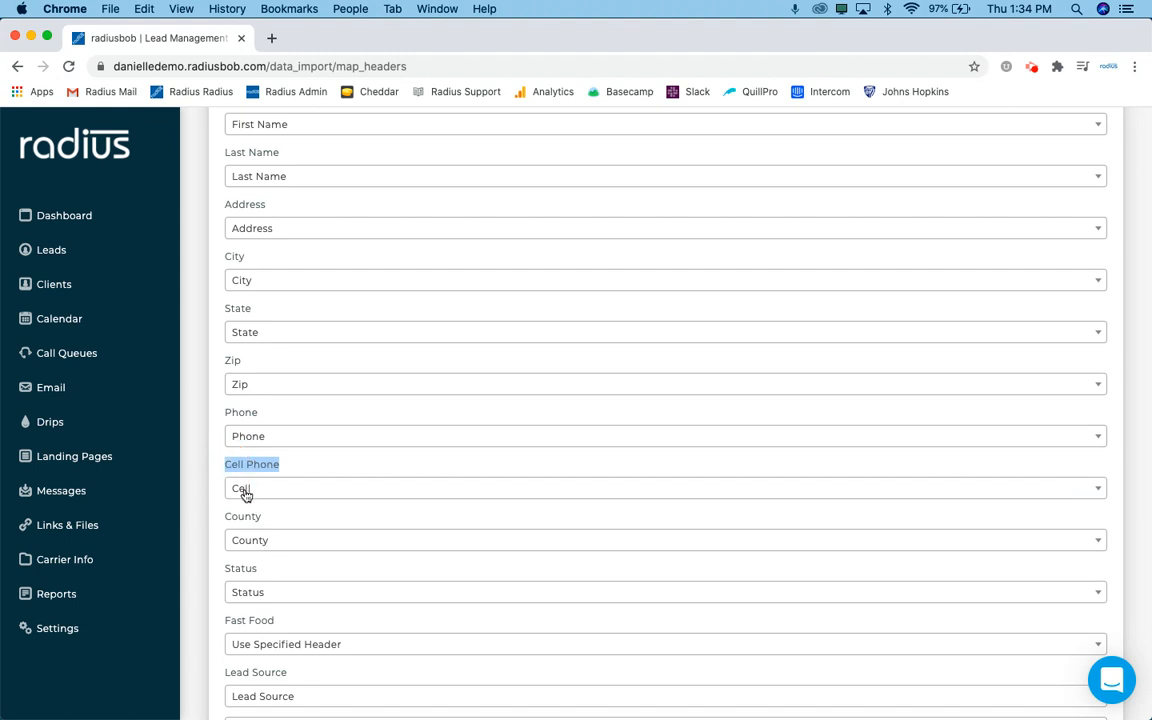
left_click(268, 465)
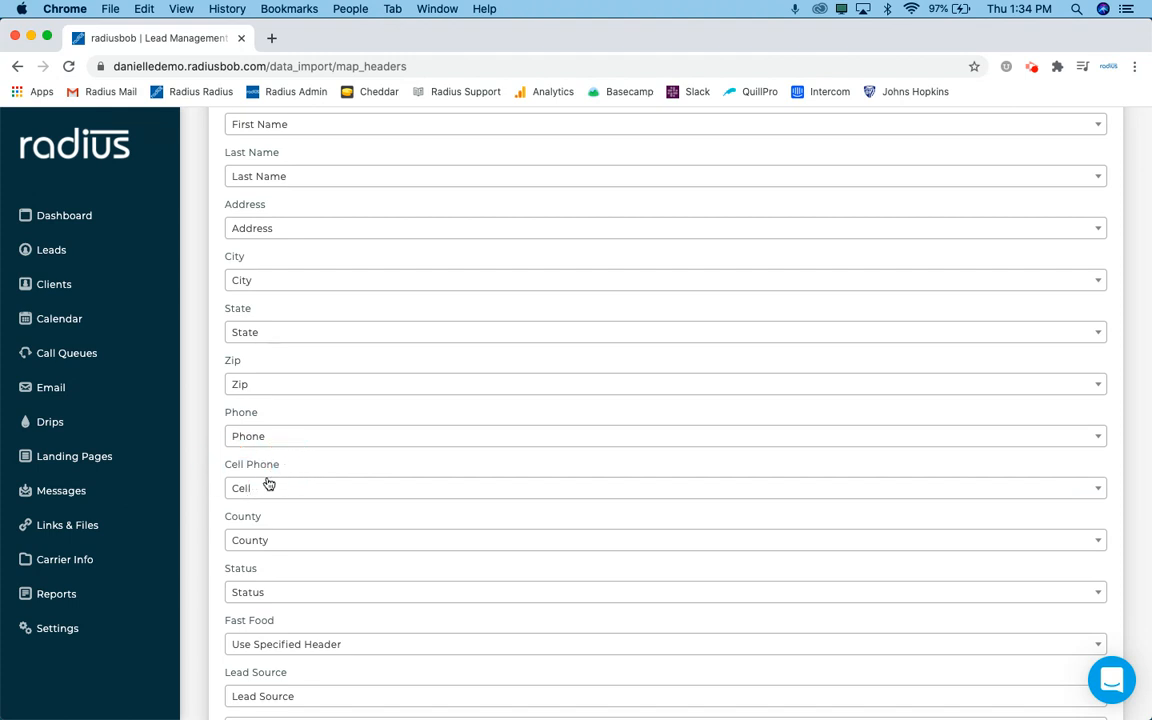
Search the Radius fields available for the Fast Food header for "fast food".
scroll(258, 475, "down", 2)
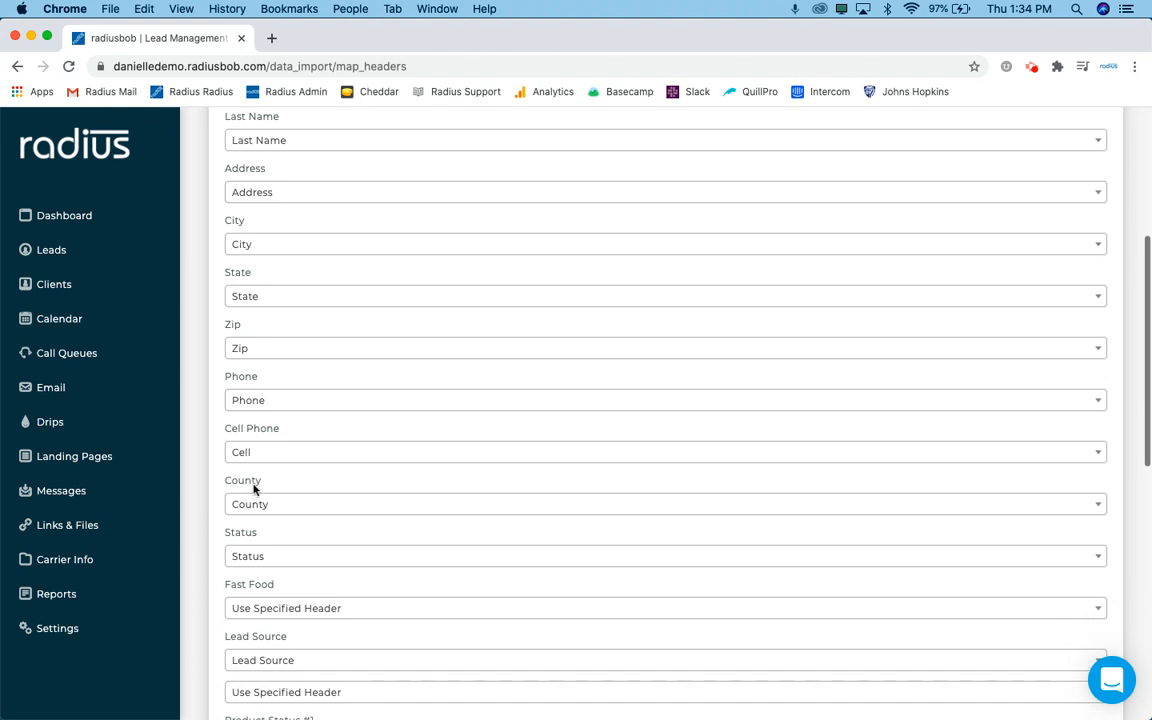
scroll(282, 540, "down", 3)
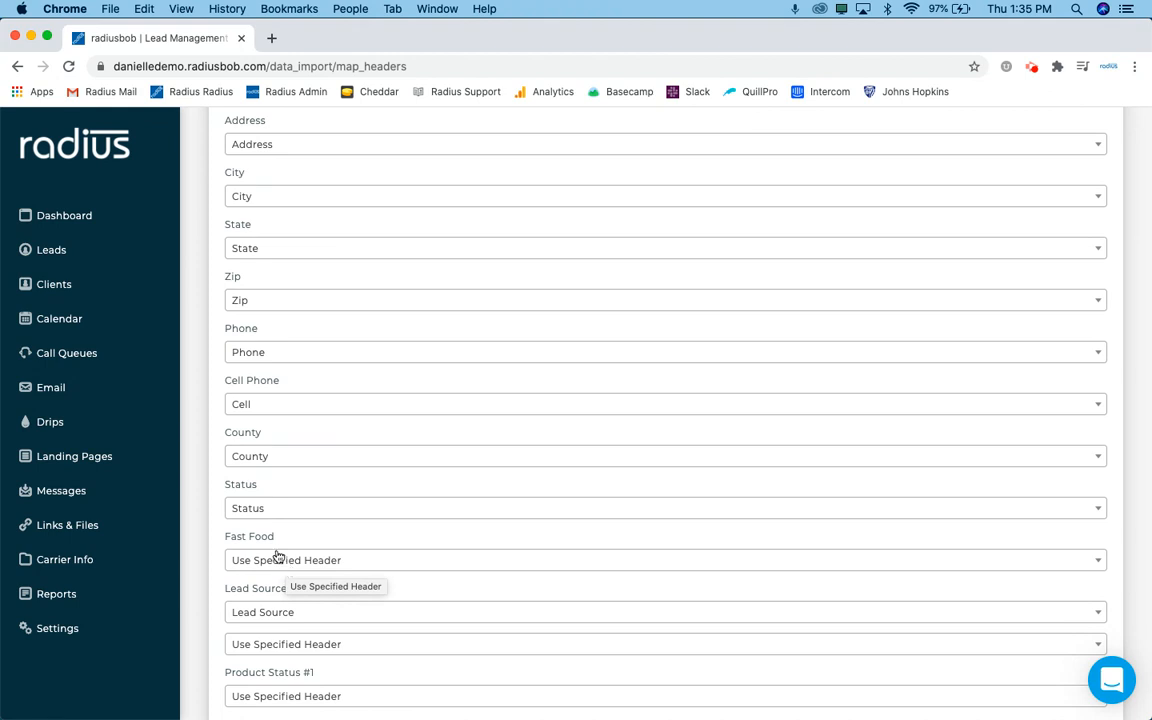
triple_click(228, 539)
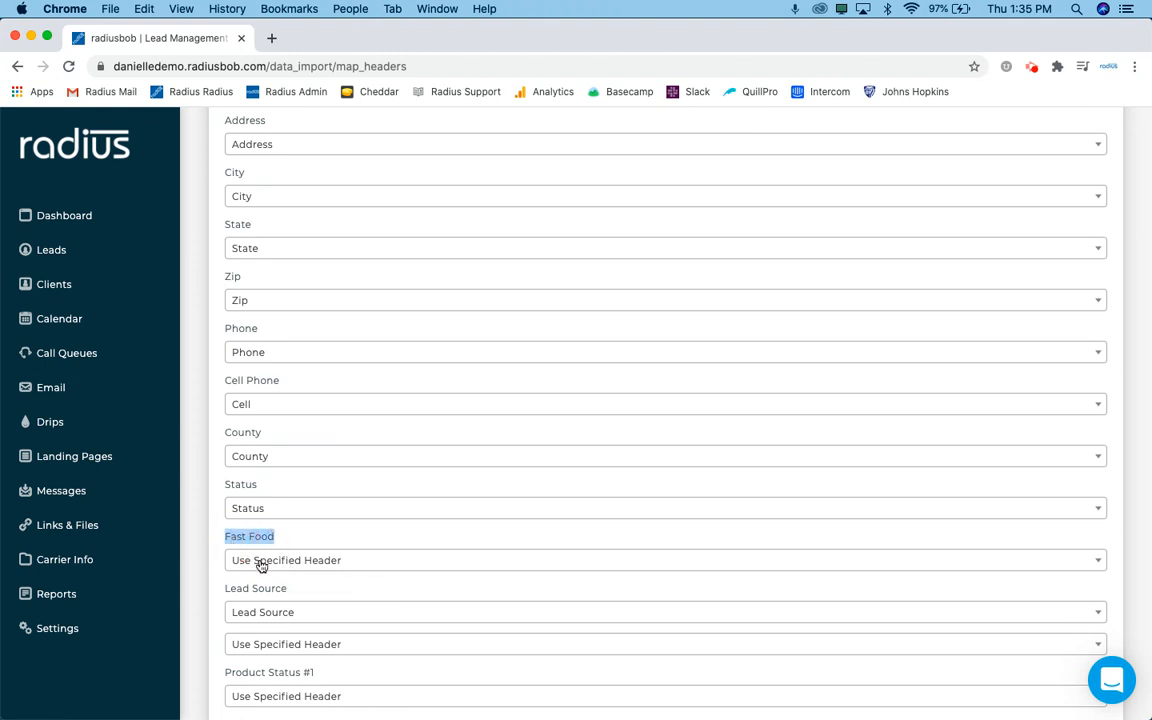
left_click(266, 566)
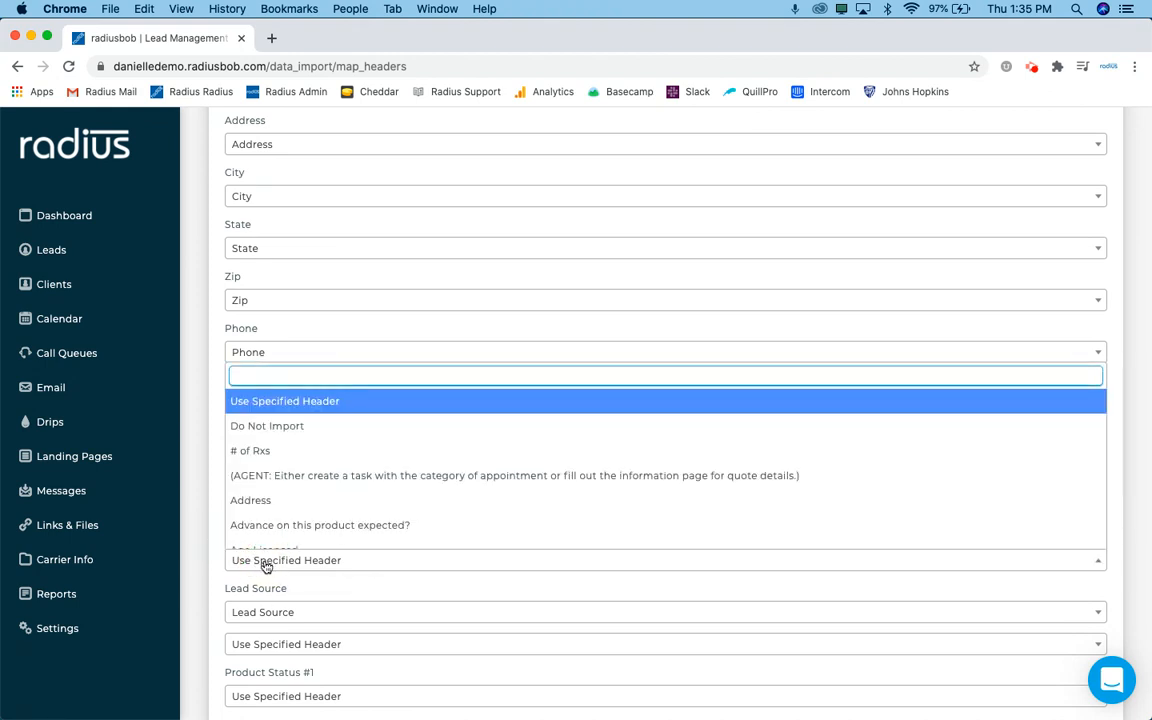
type("fast food")
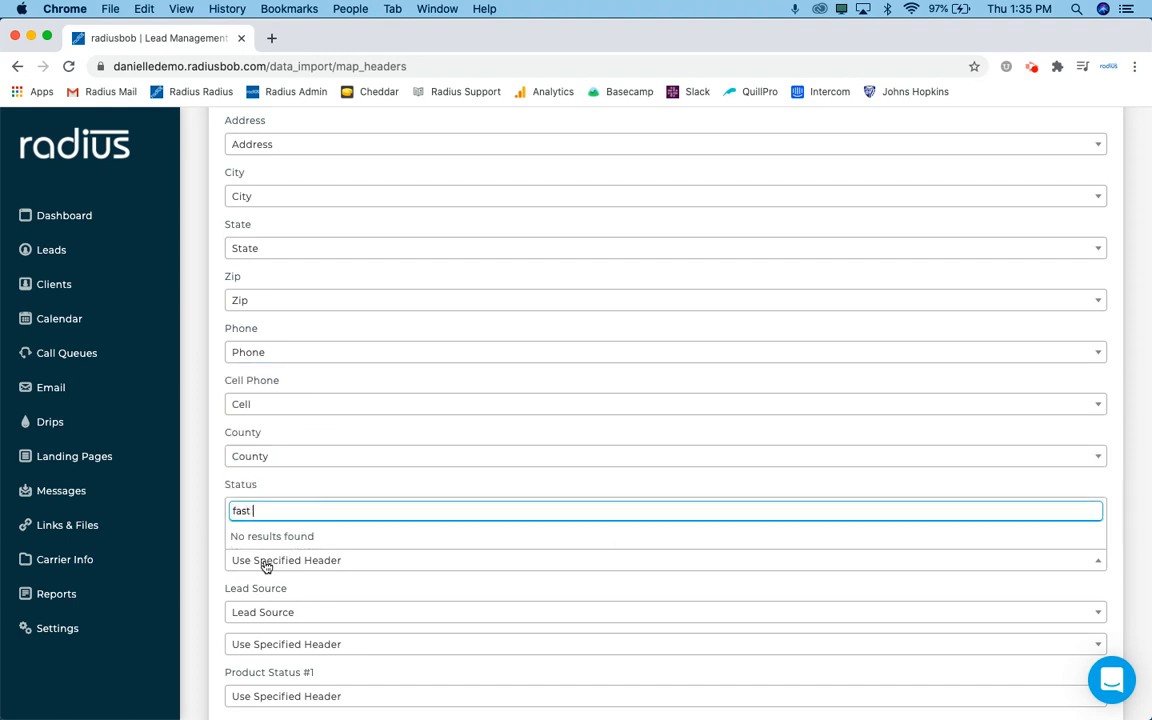
left_click(298, 493)
Set the Fast Food header to Do Not Import.
left_click(281, 565)
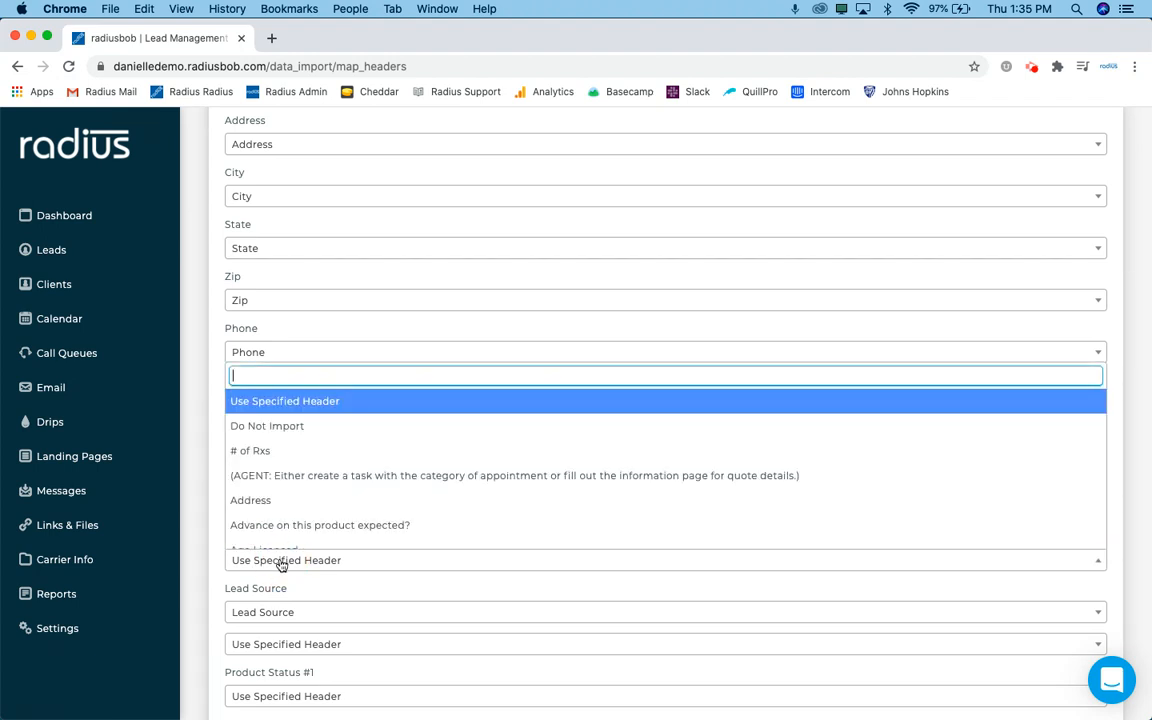
left_click(300, 427)
left_click(298, 535)
Compare the Product Status #1 and Product CoverageType #1 headers with their columns in the Excel sample file, and return to Chrome to review the Status header.
scroll(306, 535, "down", 1)
scroll(307, 537, "down", 3)
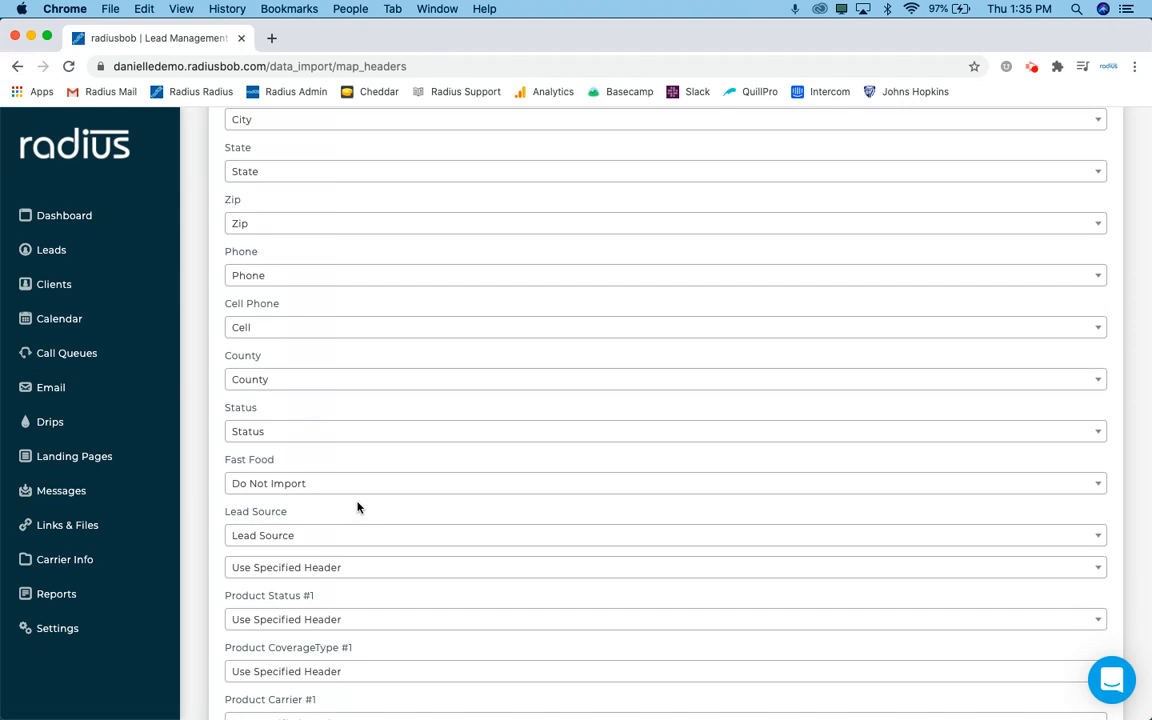
scroll(357, 508, "down", 3)
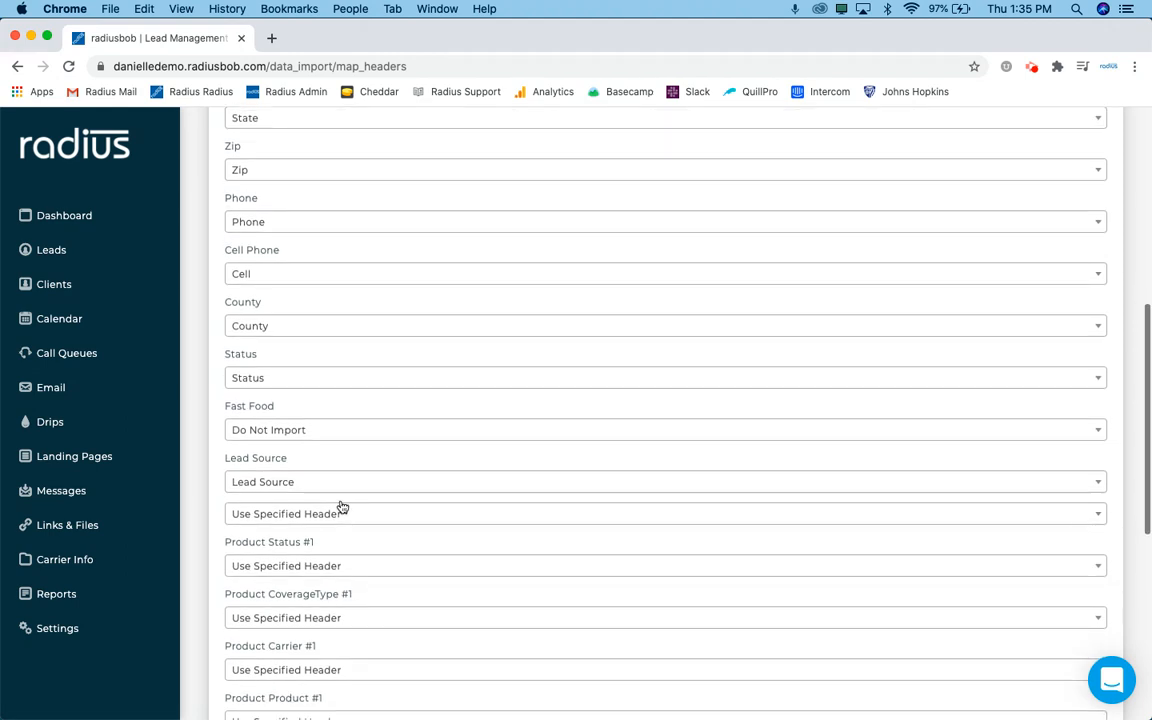
scroll(334, 470, "down", 1)
scroll(335, 472, "down", 4)
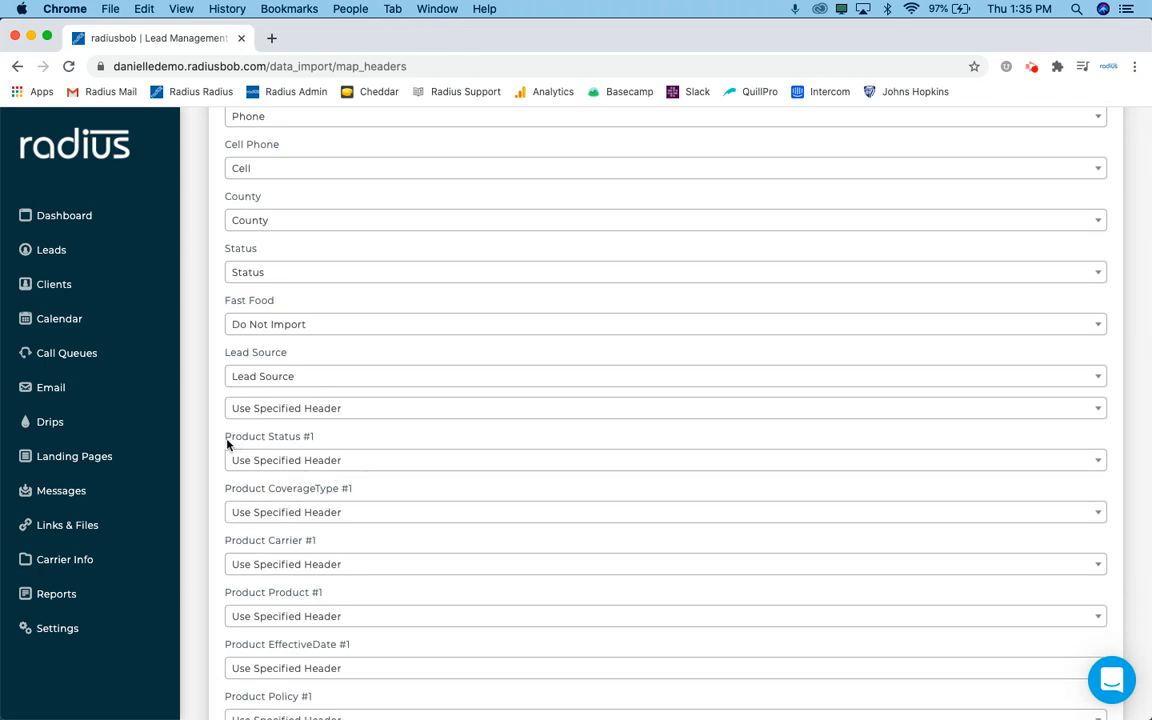
left_click_drag(226, 443, 314, 441)
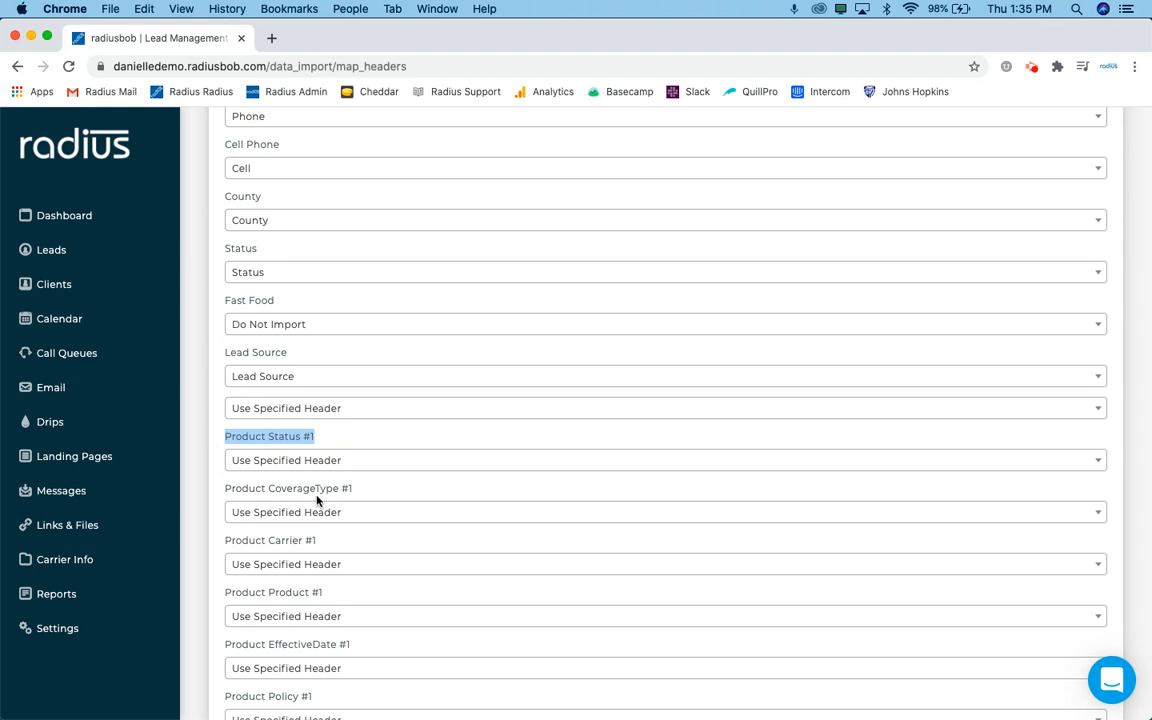
key("super+Tab")
scroll(780, 205, "right", 4)
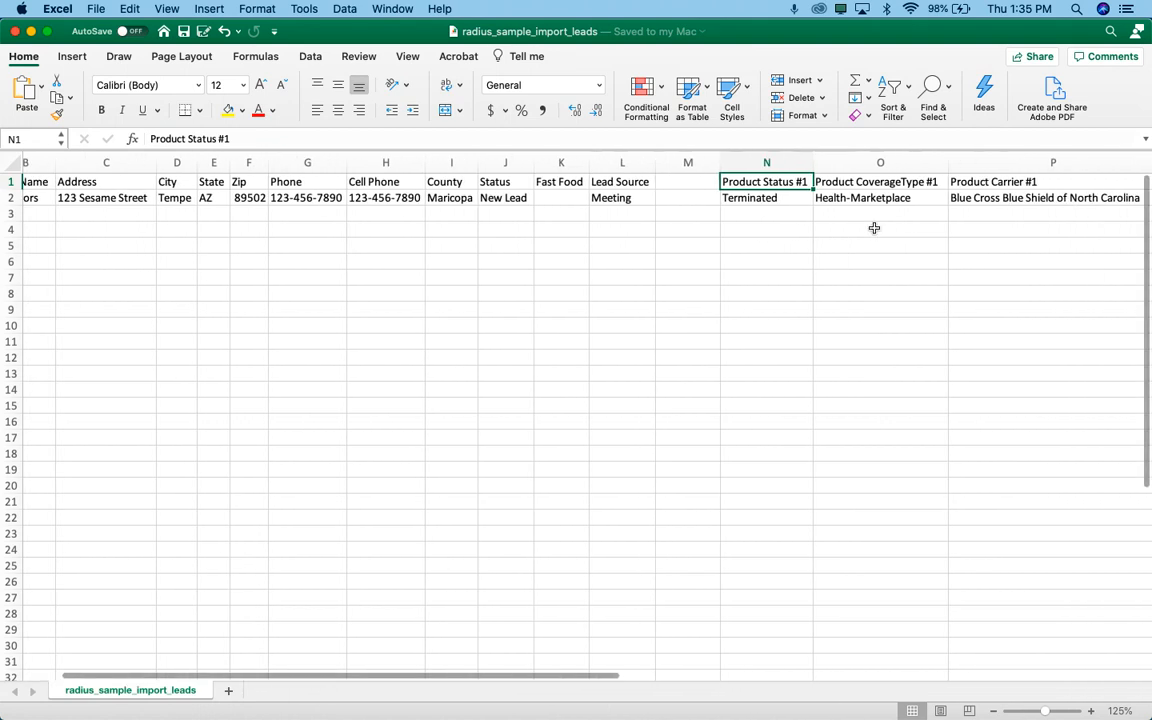
key("Right")
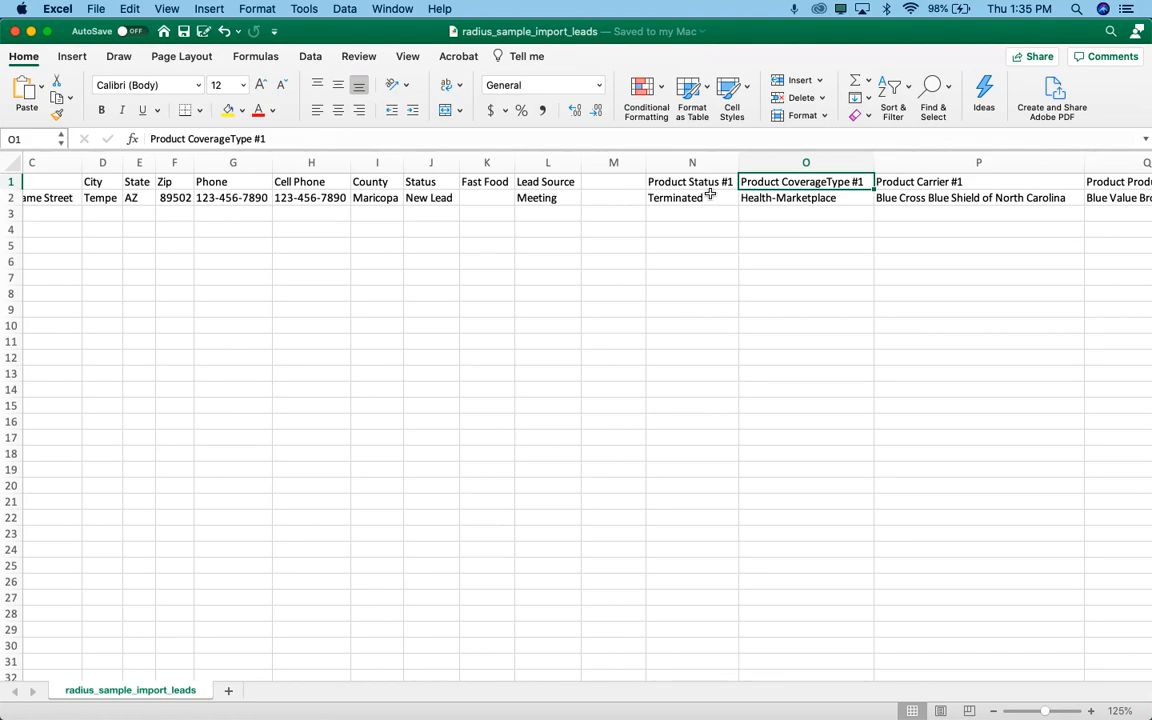
key("super+Tab")
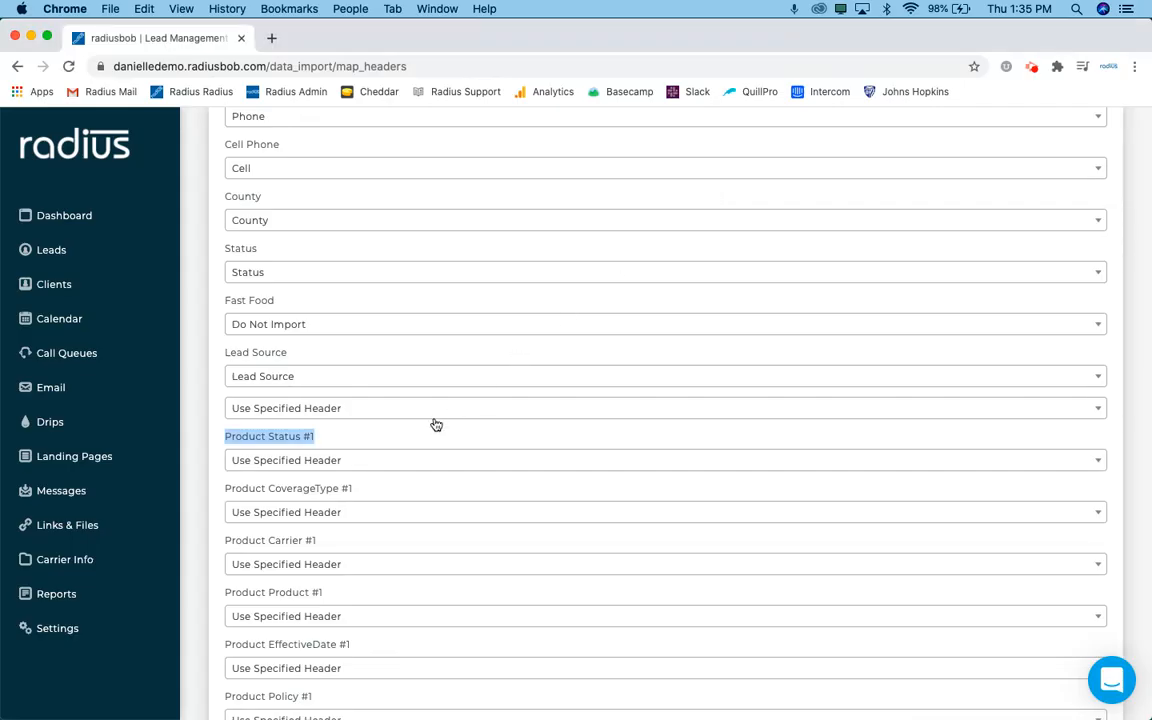
left_click(322, 444)
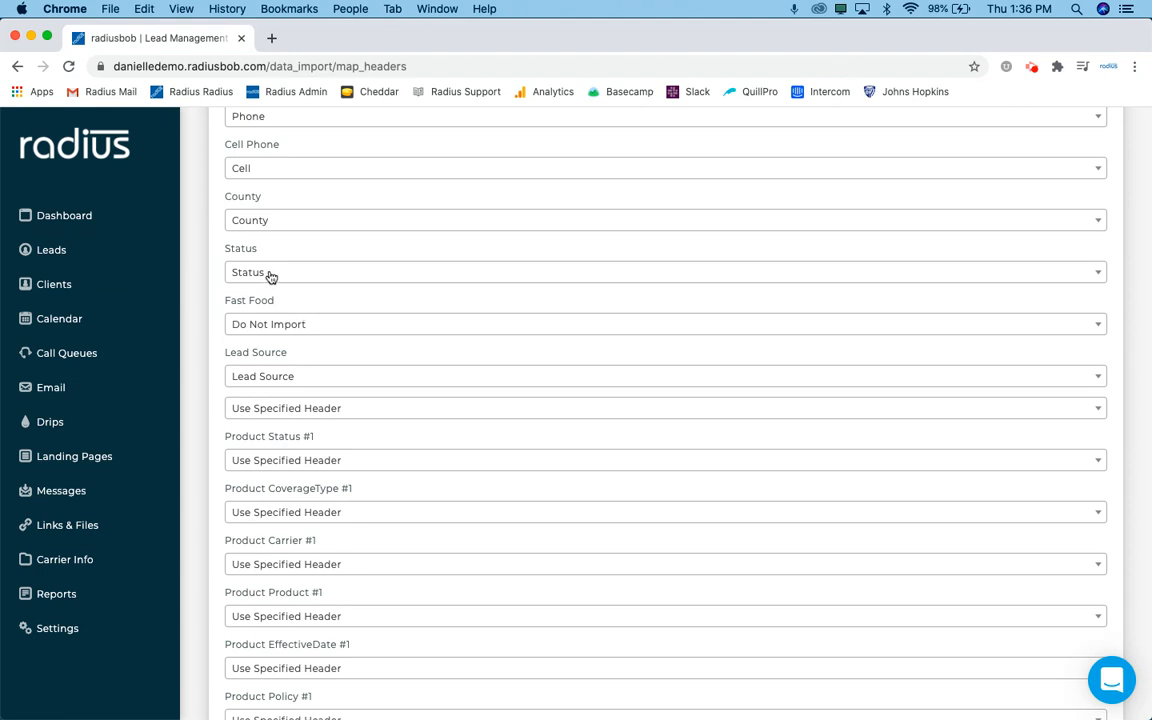
left_click_drag(231, 249, 268, 278)
Keep the product headers at Use Specified Header and start importing the lead file.
scroll(296, 352, "down", 5)
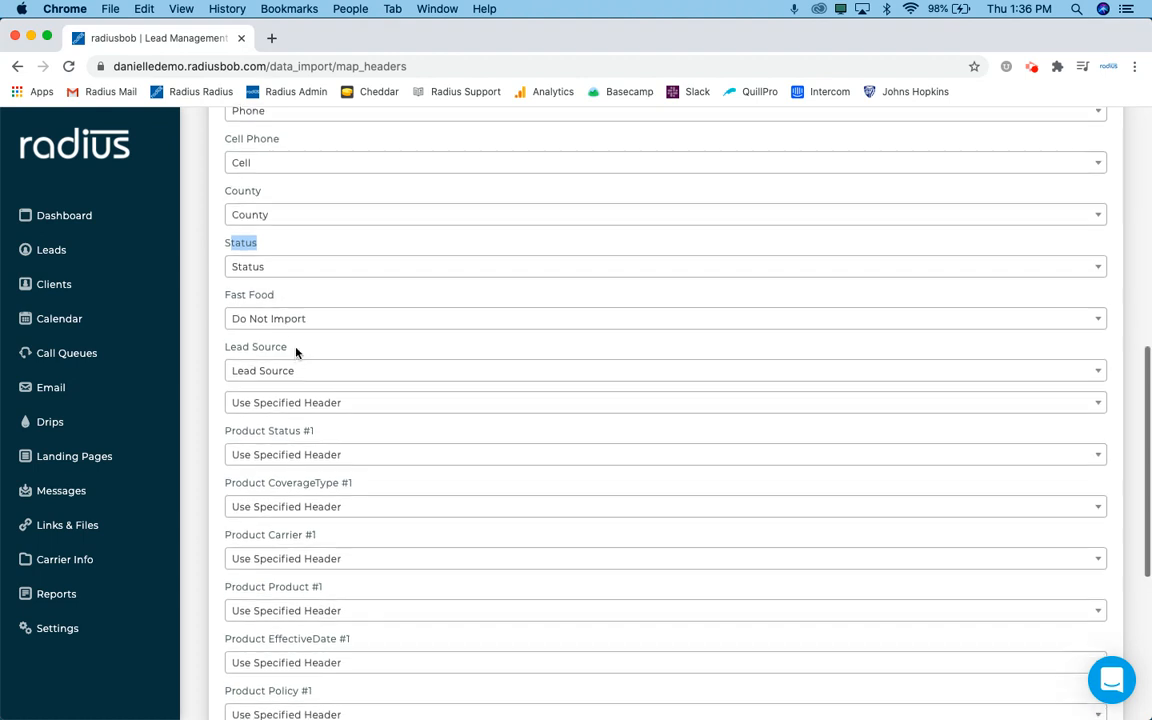
scroll(296, 352, "down", 1)
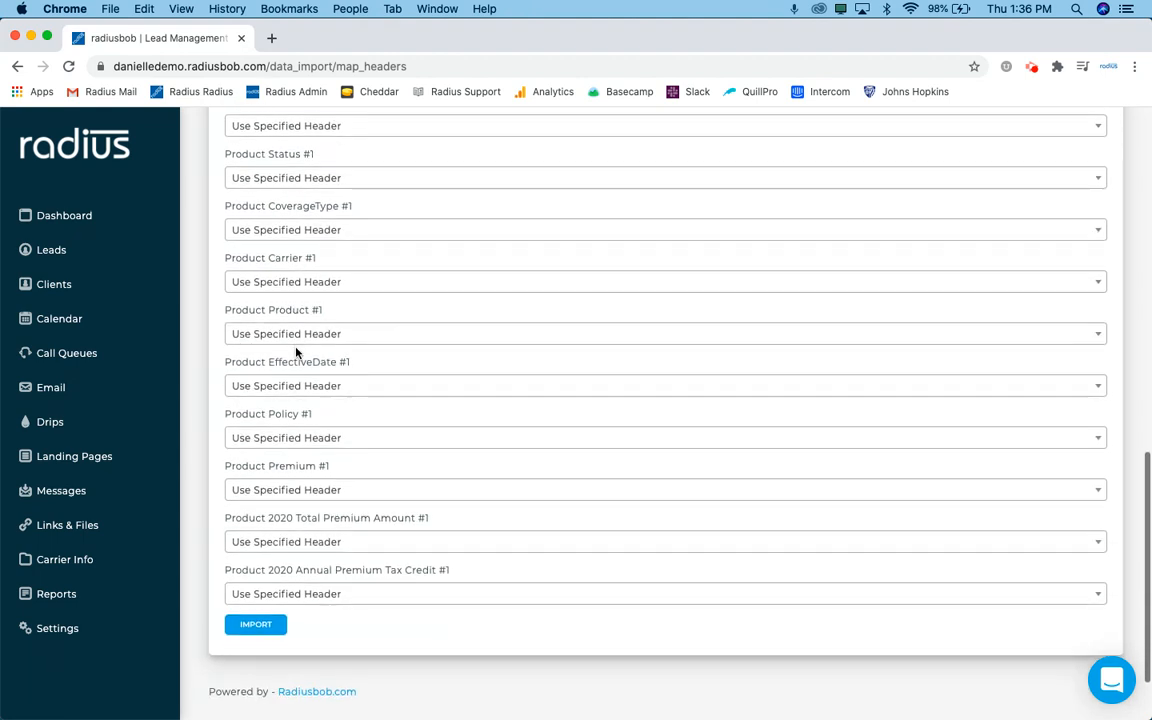
left_click(257, 626)
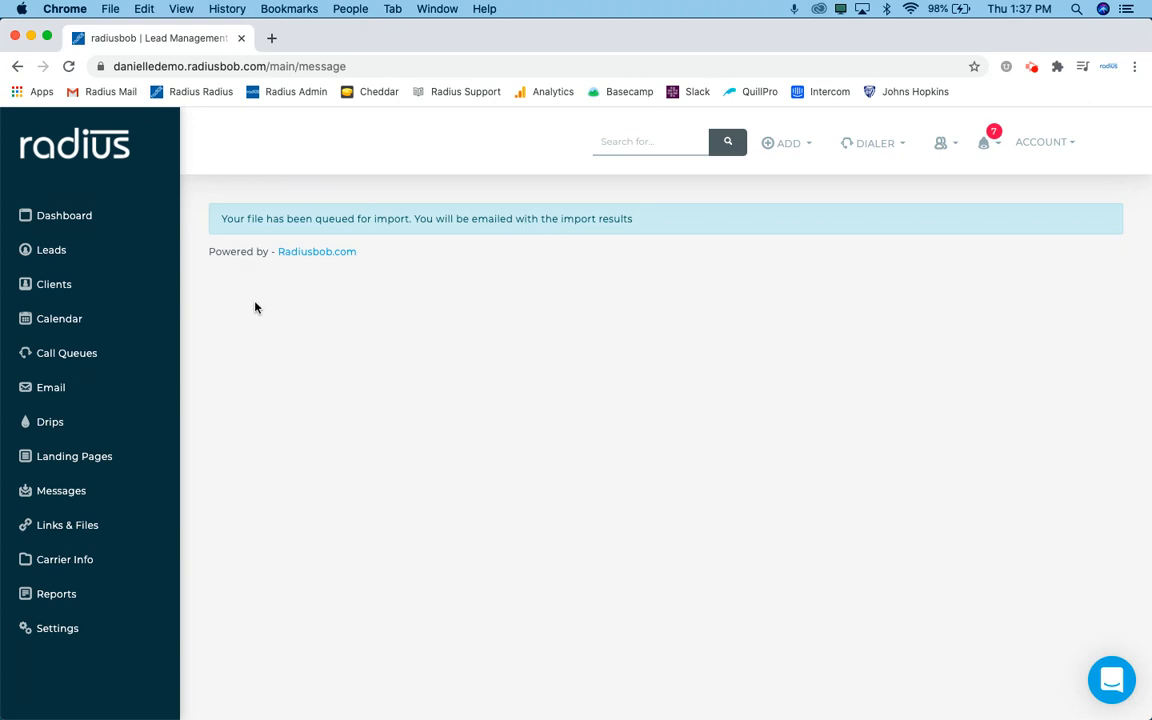
Open the newly imported lead's record from the lead list.
left_click(85, 252)
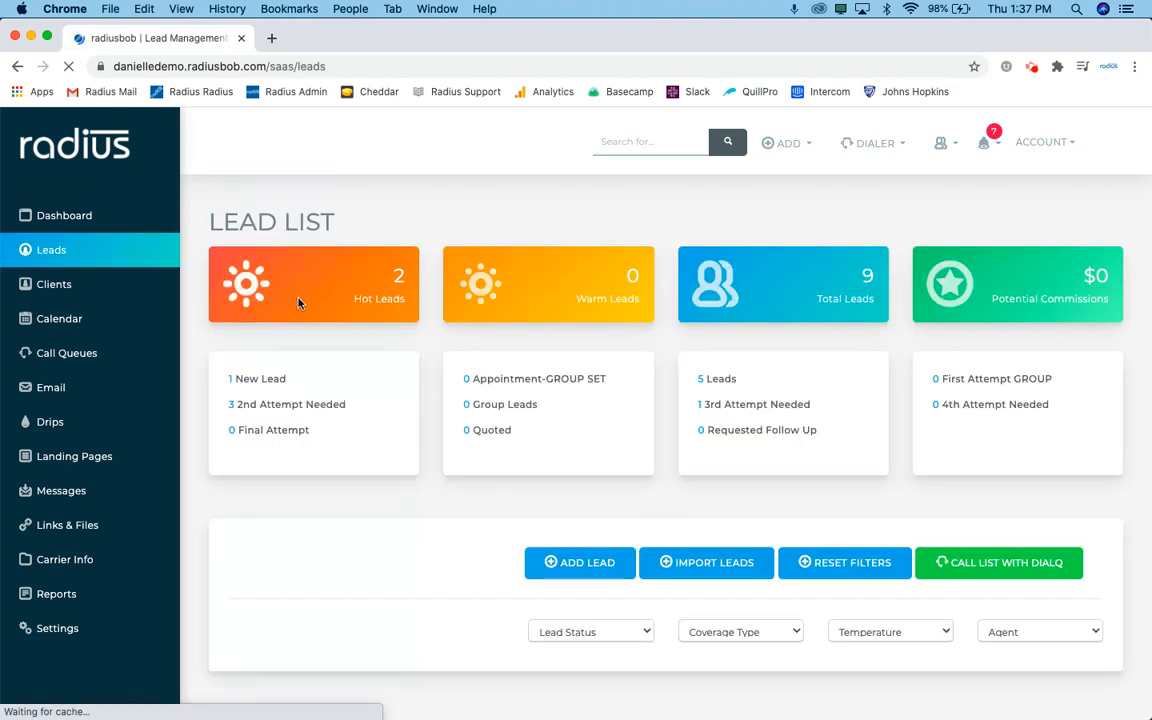
scroll(350, 470, "down", 5)
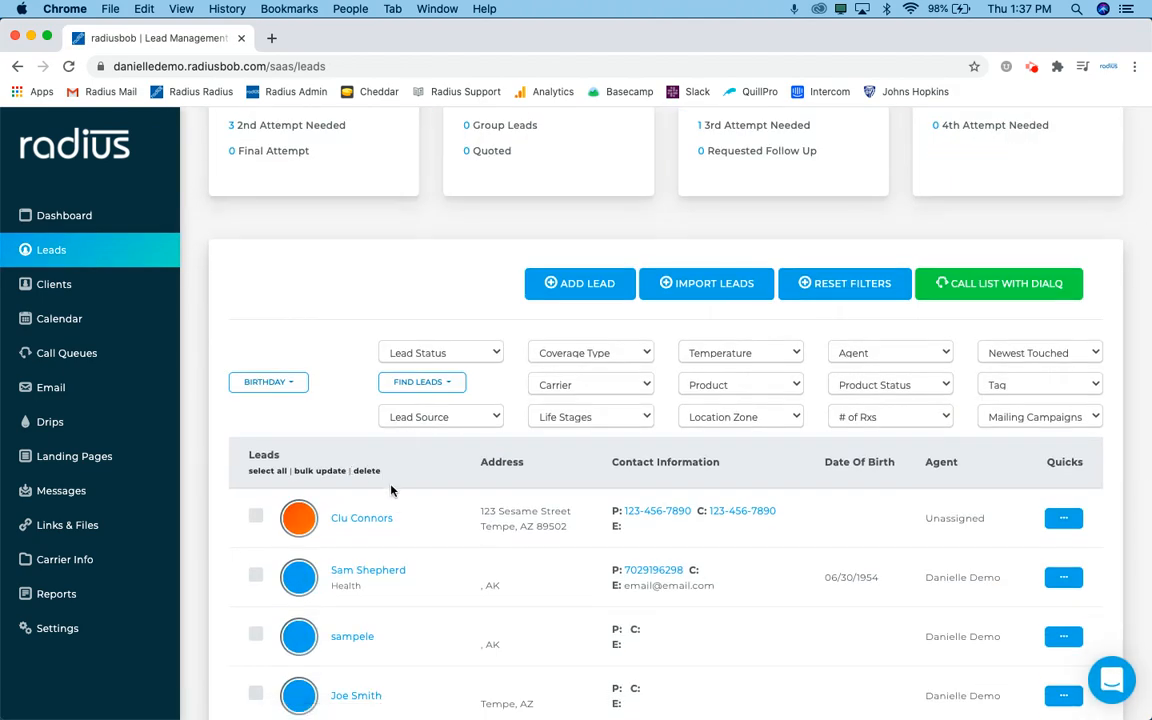
left_click(358, 517)
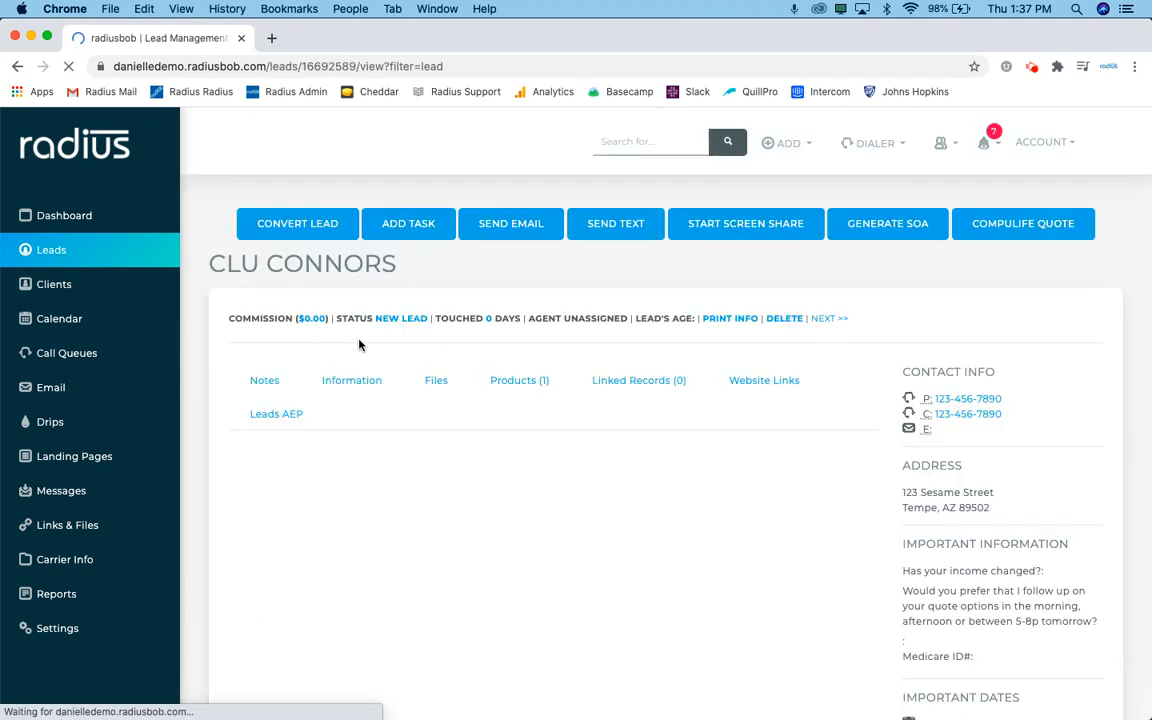